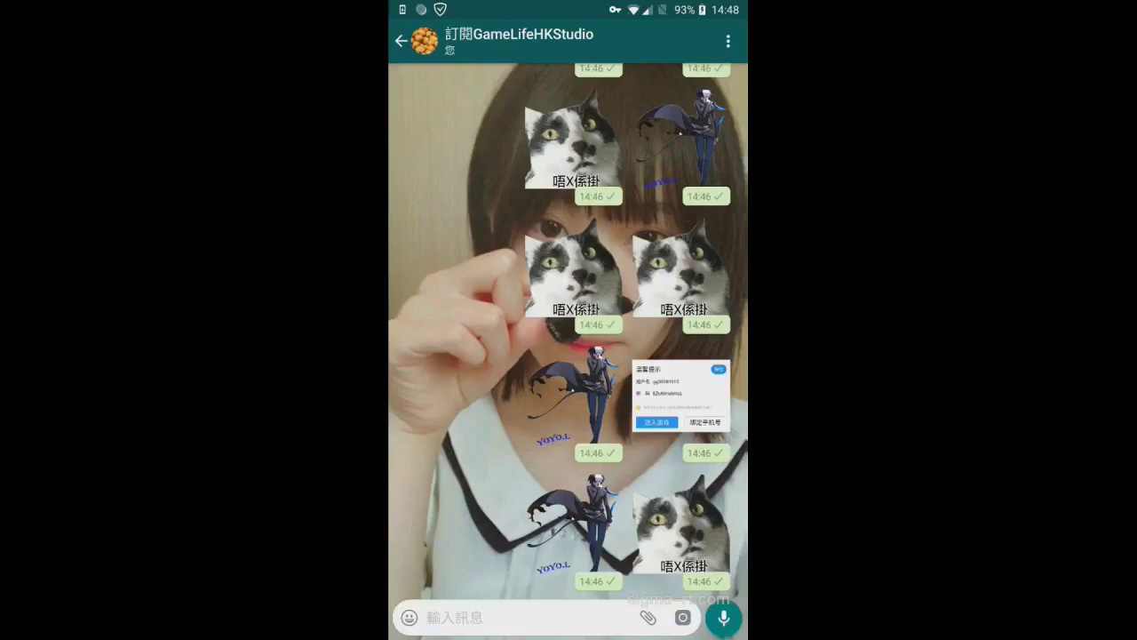
{"action": "left_click", "coordinate": [682, 529]}
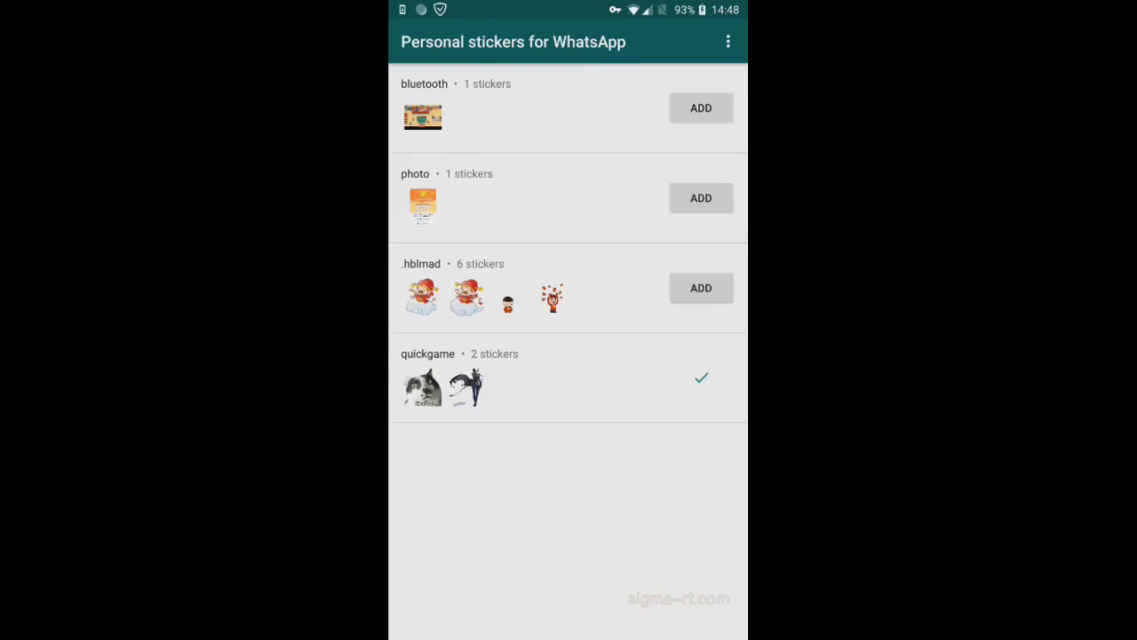
{"action": "left_click", "coordinate": [533, 377]}
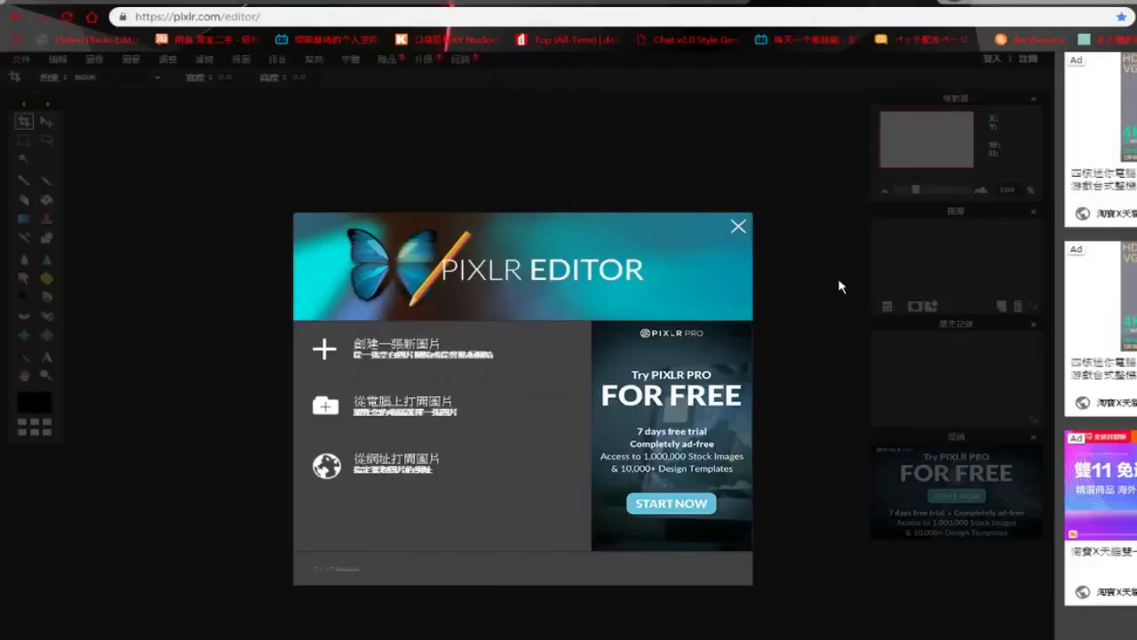
Open the cat photo IMG_20180705_174054 from the computer's 訂閱GameLifeHKStudio folder in the Pixlr web editor.
{"action": "left_click", "coordinate": [311, 16]}
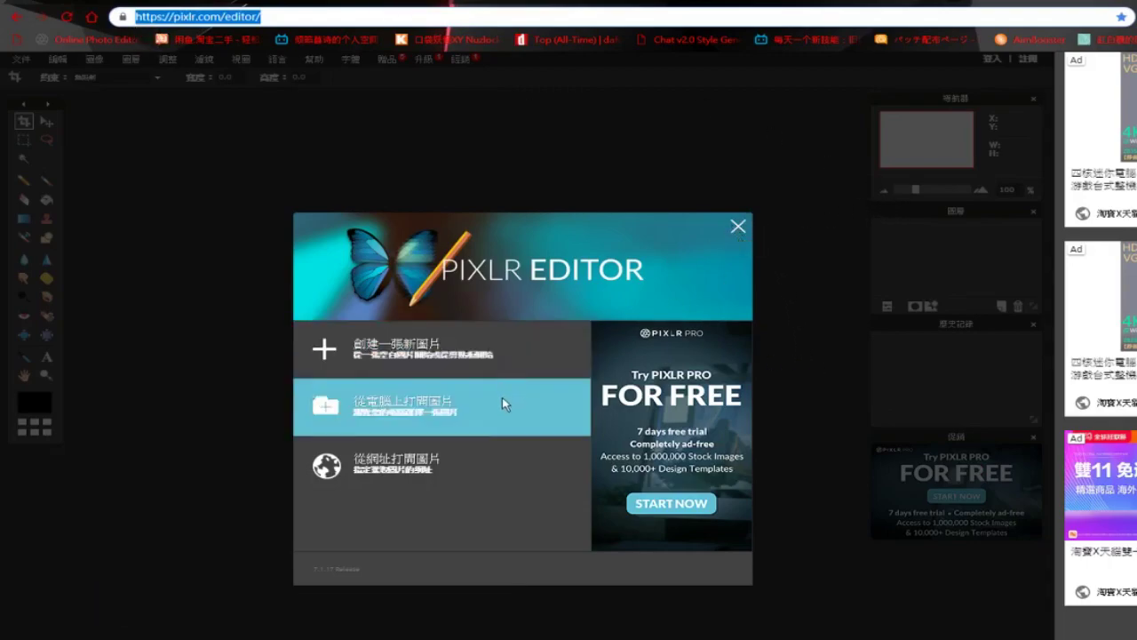
{"action": "left_click", "coordinate": [492, 368]}
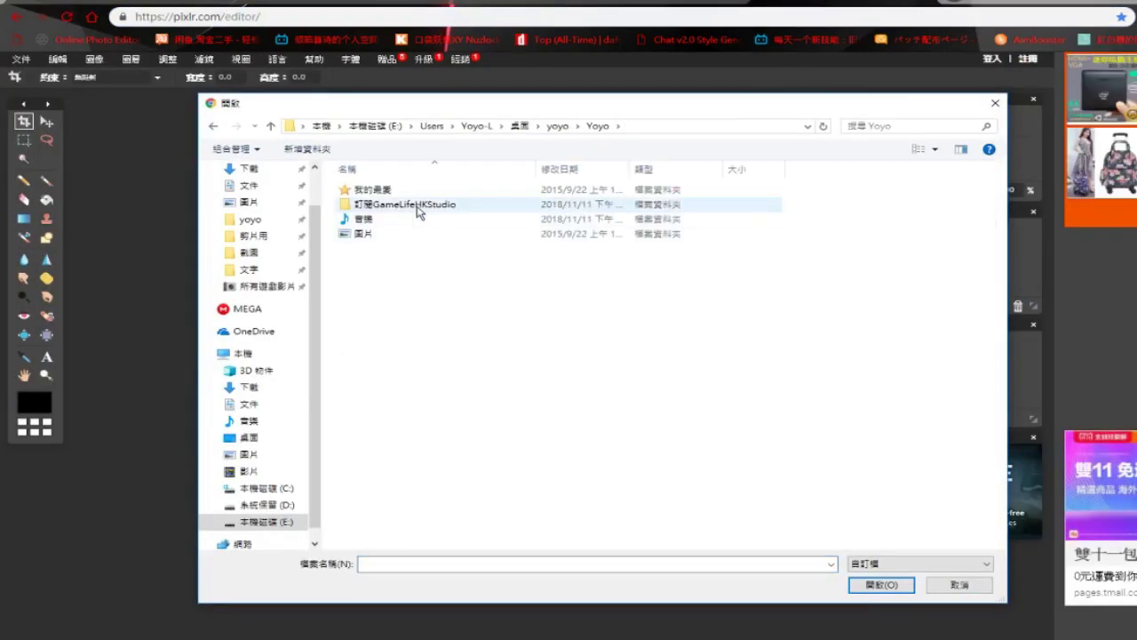
{"action": "double_click", "coordinate": [416, 206]}
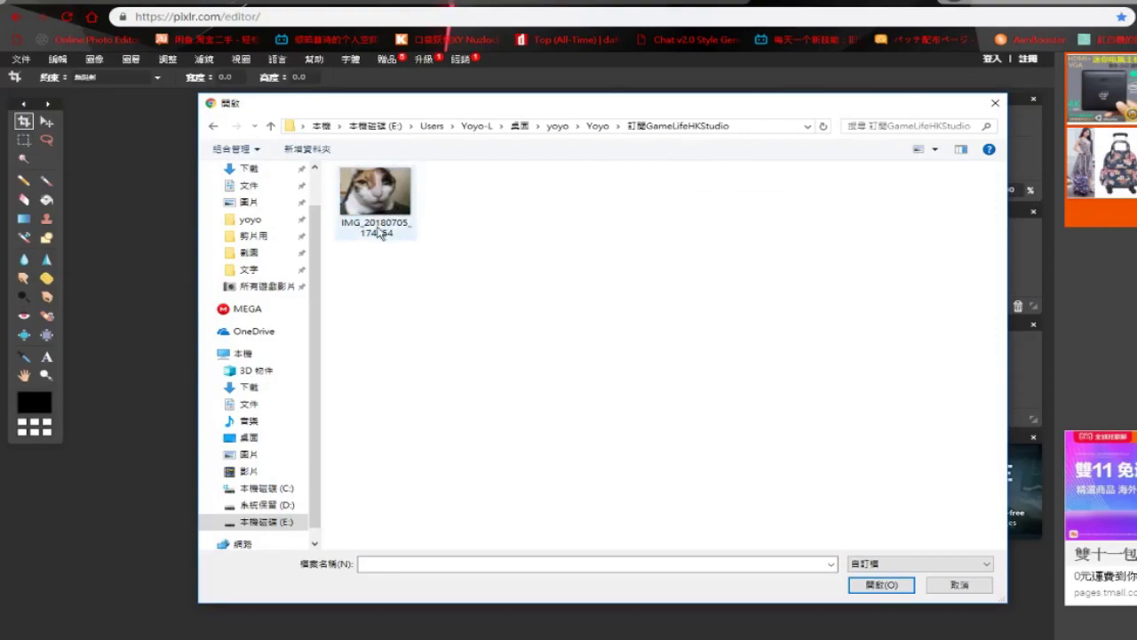
{"action": "double_click", "coordinate": [387, 230]}
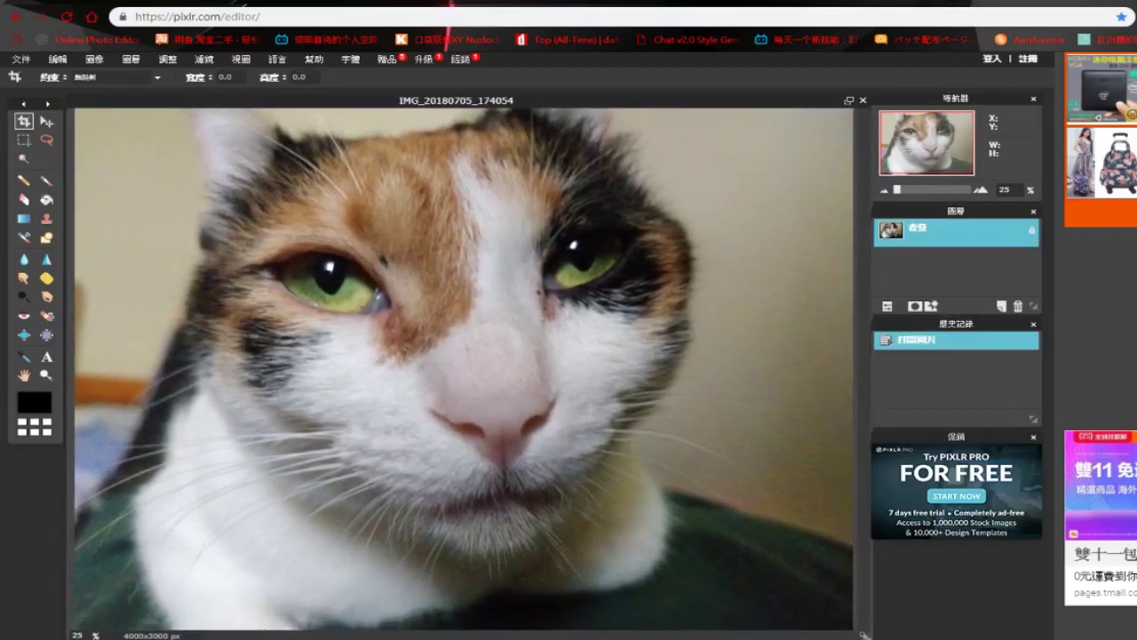
Unlock the cat photo's background layer and set the Eraser to the 200-pixel hard round brush.
{"action": "left_click", "coordinate": [23, 198]}
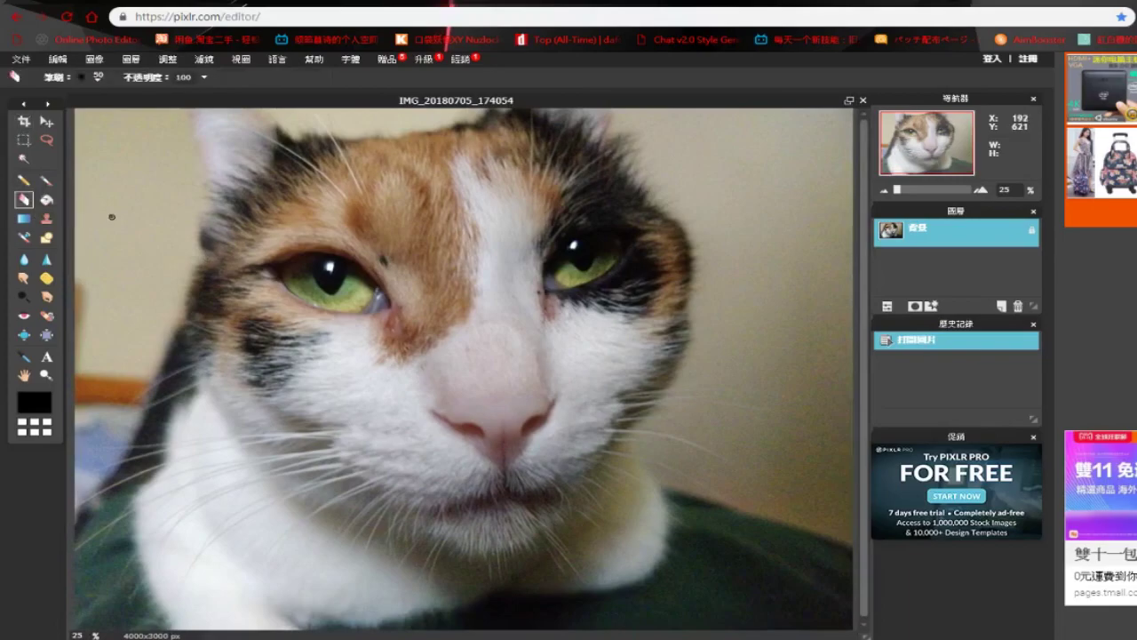
{"action": "double_click", "coordinate": [1031, 229]}
{"action": "left_click", "coordinate": [97, 79]}
{"action": "left_click", "coordinate": [256, 116]}
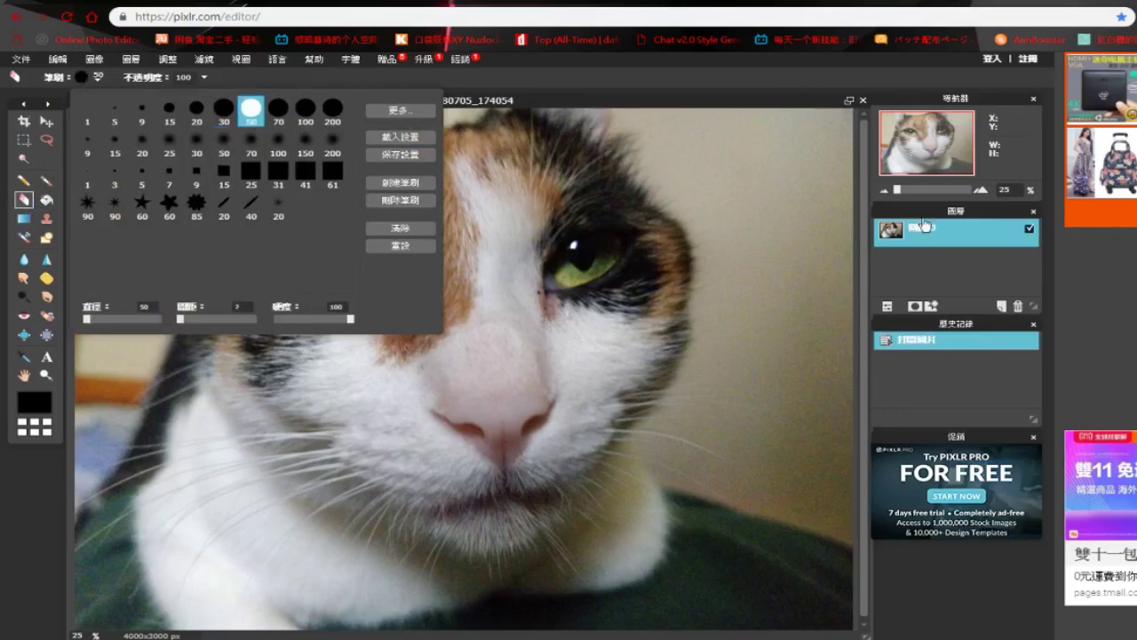
{"action": "left_click", "coordinate": [333, 110]}
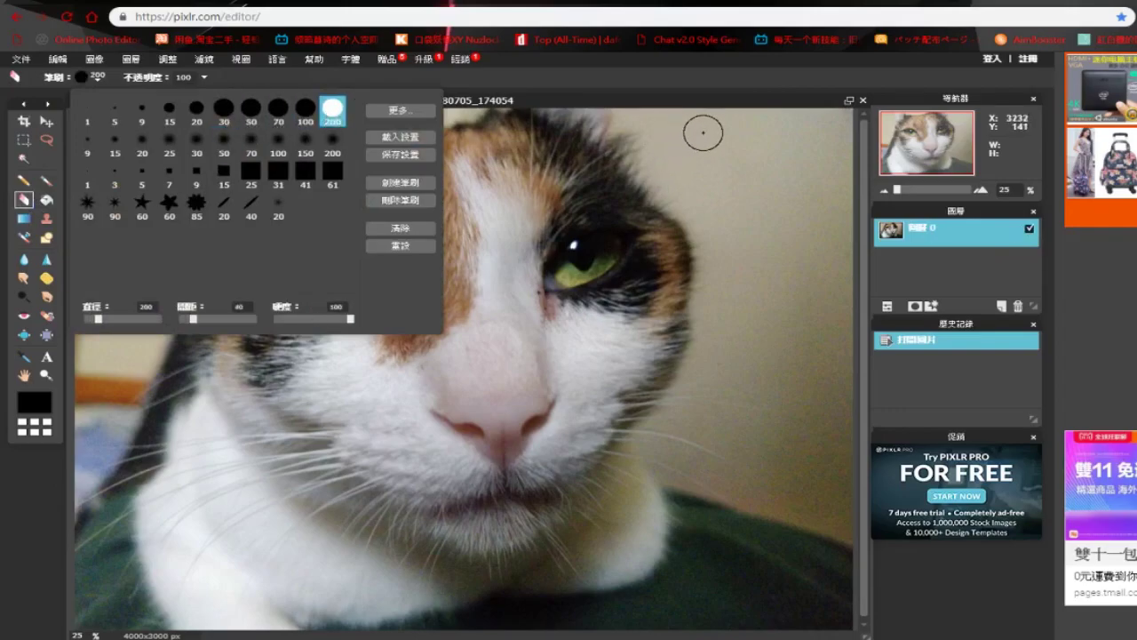
{"action": "left_click", "coordinate": [686, 103]}
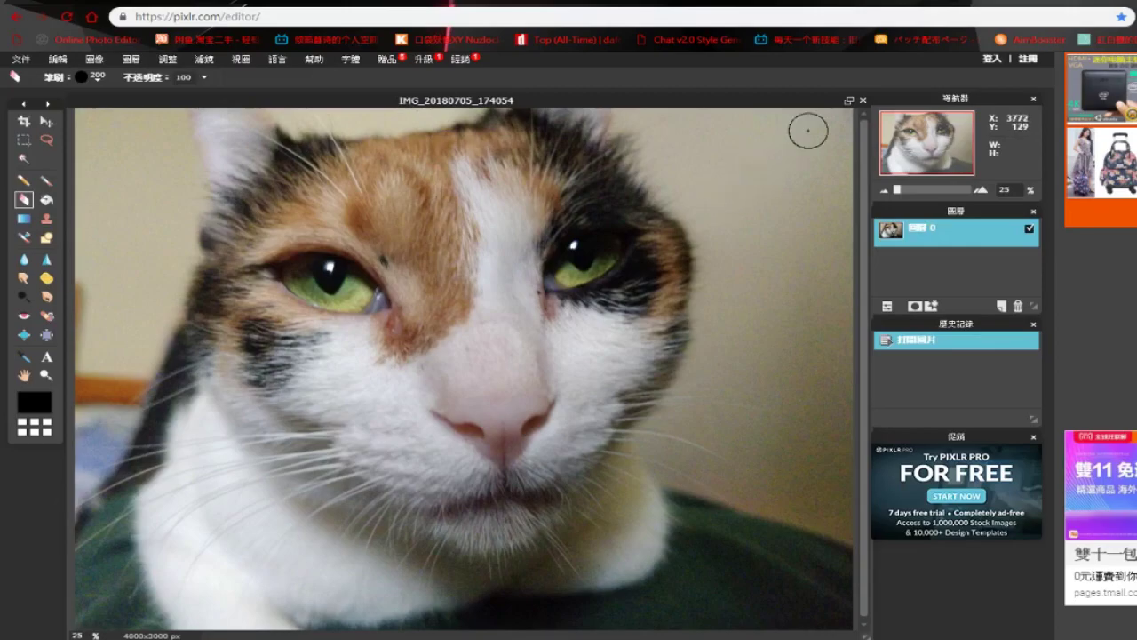
Erase the background to the right of the cat, following the outline from the ear down to the body.
{"action": "mouse_move", "coordinate": [829, 129]}
{"action": "left_mouse_down"}
{"action": "mouse_move", "coordinate": [839, 101]}
{"action": "mouse_move", "coordinate": [797, 125]}
{"action": "mouse_move", "coordinate": [801, 151]}
{"action": "mouse_move", "coordinate": [769, 119]}
{"action": "mouse_move", "coordinate": [770, 137]}
{"action": "mouse_move", "coordinate": [640, 108]}
{"action": "mouse_move", "coordinate": [836, 159]}
{"action": "mouse_move", "coordinate": [802, 219]}
{"action": "mouse_move", "coordinate": [755, 169]}
{"action": "mouse_move", "coordinate": [812, 225]}
{"action": "mouse_move", "coordinate": [769, 199]}
{"action": "mouse_move", "coordinate": [761, 219]}
{"action": "mouse_move", "coordinate": [718, 165]}
{"action": "mouse_move", "coordinate": [657, 133]}
{"action": "mouse_move", "coordinate": [731, 187]}
{"action": "mouse_move", "coordinate": [817, 214]}
{"action": "mouse_move", "coordinate": [848, 240]}
{"action": "mouse_move", "coordinate": [783, 239]}
{"action": "mouse_move", "coordinate": [803, 286]}
{"action": "mouse_move", "coordinate": [731, 211]}
{"action": "mouse_move", "coordinate": [714, 230]}
{"action": "mouse_move", "coordinate": [703, 182]}
{"action": "mouse_move", "coordinate": [709, 195]}
{"action": "mouse_move", "coordinate": [680, 161]}
{"action": "mouse_move", "coordinate": [838, 296]}
{"action": "mouse_move", "coordinate": [844, 359]}
{"action": "mouse_move", "coordinate": [741, 257]}
{"action": "mouse_move", "coordinate": [764, 318]}
{"action": "mouse_move", "coordinate": [844, 393]}
{"action": "mouse_move", "coordinate": [748, 325]}
{"action": "mouse_move", "coordinate": [723, 269]}
{"action": "mouse_move", "coordinate": [756, 331]}
{"action": "mouse_move", "coordinate": [838, 389]}
{"action": "mouse_move", "coordinate": [837, 410]}
{"action": "mouse_move", "coordinate": [769, 375]}
{"action": "mouse_move", "coordinate": [756, 357]}
{"action": "mouse_move", "coordinate": [852, 438]}
{"action": "mouse_move", "coordinate": [830, 478]}
{"action": "mouse_move", "coordinate": [841, 513]}
{"action": "mouse_move", "coordinate": [809, 509]}
{"action": "mouse_move", "coordinate": [754, 539]}
{"action": "mouse_move", "coordinate": [702, 617]}
{"action": "left_mouse_up"}
{"action": "mouse_move", "coordinate": [715, 576]}
{"action": "left_mouse_down"}
{"action": "mouse_move", "coordinate": [653, 622]}
{"action": "mouse_move", "coordinate": [575, 633]}
{"action": "mouse_move", "coordinate": [509, 616]}
{"action": "mouse_move", "coordinate": [647, 613]}
{"action": "mouse_move", "coordinate": [600, 615]}
{"action": "mouse_move", "coordinate": [700, 574]}
{"action": "mouse_move", "coordinate": [678, 611]}
{"action": "mouse_move", "coordinate": [692, 551]}
{"action": "mouse_move", "coordinate": [736, 487]}
{"action": "mouse_move", "coordinate": [722, 578]}
{"action": "mouse_move", "coordinate": [776, 454]}
{"action": "mouse_move", "coordinate": [746, 529]}
{"action": "mouse_move", "coordinate": [758, 500]}
{"action": "mouse_move", "coordinate": [824, 447]}
{"action": "mouse_move", "coordinate": [823, 469]}
{"action": "mouse_move", "coordinate": [851, 480]}
{"action": "mouse_move", "coordinate": [845, 607]}
{"action": "mouse_move", "coordinate": [838, 539]}
{"action": "mouse_move", "coordinate": [828, 619]}
{"action": "mouse_move", "coordinate": [811, 543]}
{"action": "mouse_move", "coordinate": [807, 562]}
{"action": "mouse_move", "coordinate": [791, 551]}
{"action": "mouse_move", "coordinate": [764, 595]}
{"action": "mouse_move", "coordinate": [769, 560]}
{"action": "mouse_move", "coordinate": [718, 634]}
{"action": "mouse_move", "coordinate": [761, 536]}
{"action": "mouse_move", "coordinate": [758, 444]}
{"action": "mouse_move", "coordinate": [711, 234]}
{"action": "mouse_move", "coordinate": [647, 153]}
{"action": "mouse_move", "coordinate": [750, 278]}
{"action": "mouse_move", "coordinate": [646, 147]}
{"action": "left_mouse_up"}
{"action": "key", "text": "ctrl+z"}
{"action": "left_click", "coordinate": [95, 60]}
{"action": "mouse_move", "coordinate": [714, 240]}
{"action": "left_mouse_down"}
{"action": "mouse_move", "coordinate": [721, 414]}
{"action": "mouse_move", "coordinate": [704, 394]}
{"action": "mouse_move", "coordinate": [682, 208]}
{"action": "mouse_move", "coordinate": [620, 129]}
{"action": "left_mouse_up"}
Erase the leftover background between the cat's right-hand cheek and its body with the 50-pixel brush.
{"action": "left_click", "coordinate": [89, 77]}
{"action": "left_click", "coordinate": [88, 77]}
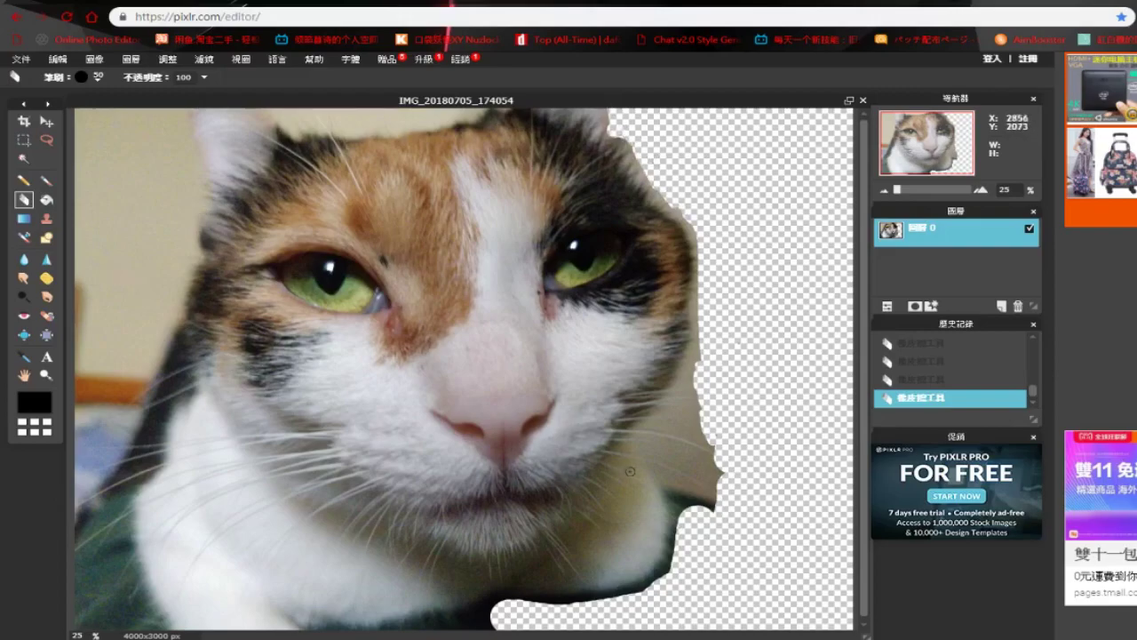
{"action": "mouse_move", "coordinate": [692, 373]}
{"action": "left_mouse_down"}
{"action": "mouse_move", "coordinate": [634, 452]}
{"action": "mouse_move", "coordinate": [684, 516]}
{"action": "left_mouse_up"}
{"action": "mouse_move", "coordinate": [654, 429]}
{"action": "left_mouse_down"}
{"action": "mouse_move", "coordinate": [663, 464]}
{"action": "mouse_move", "coordinate": [647, 444]}
{"action": "mouse_move", "coordinate": [656, 433]}
{"action": "mouse_move", "coordinate": [670, 448]}
{"action": "mouse_move", "coordinate": [681, 510]}
{"action": "mouse_move", "coordinate": [683, 466]}
{"action": "mouse_move", "coordinate": [699, 441]}
{"action": "mouse_move", "coordinate": [705, 497]}
{"action": "left_mouse_up"}
{"action": "left_click_drag", "start_coordinate": [720, 452], "coordinate": [691, 477]}
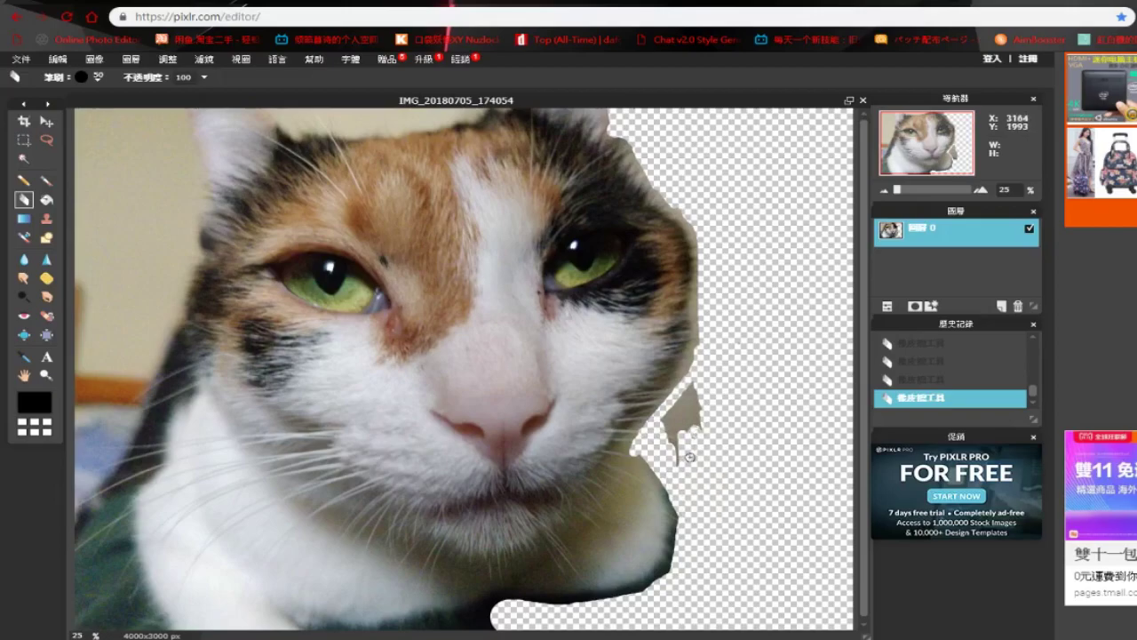
{"action": "mouse_move", "coordinate": [687, 427]}
{"action": "left_mouse_down"}
{"action": "mouse_move", "coordinate": [674, 449]}
{"action": "mouse_move", "coordinate": [668, 434]}
{"action": "left_mouse_up"}
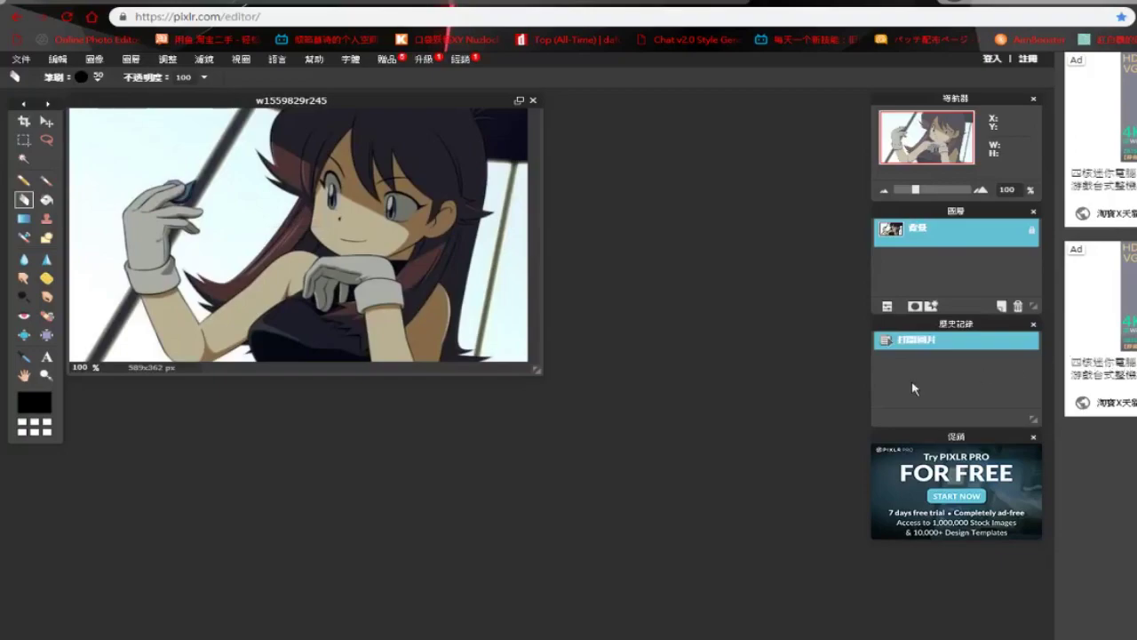
Set the zoom of the anime image w1559829r245 to 150% and enlarge its window to fit.
{"action": "double_click", "coordinate": [87, 369]}
{"action": "type", "text": "150"}
{"action": "left_click_drag", "start_coordinate": [537, 370], "coordinate": [875, 595]}
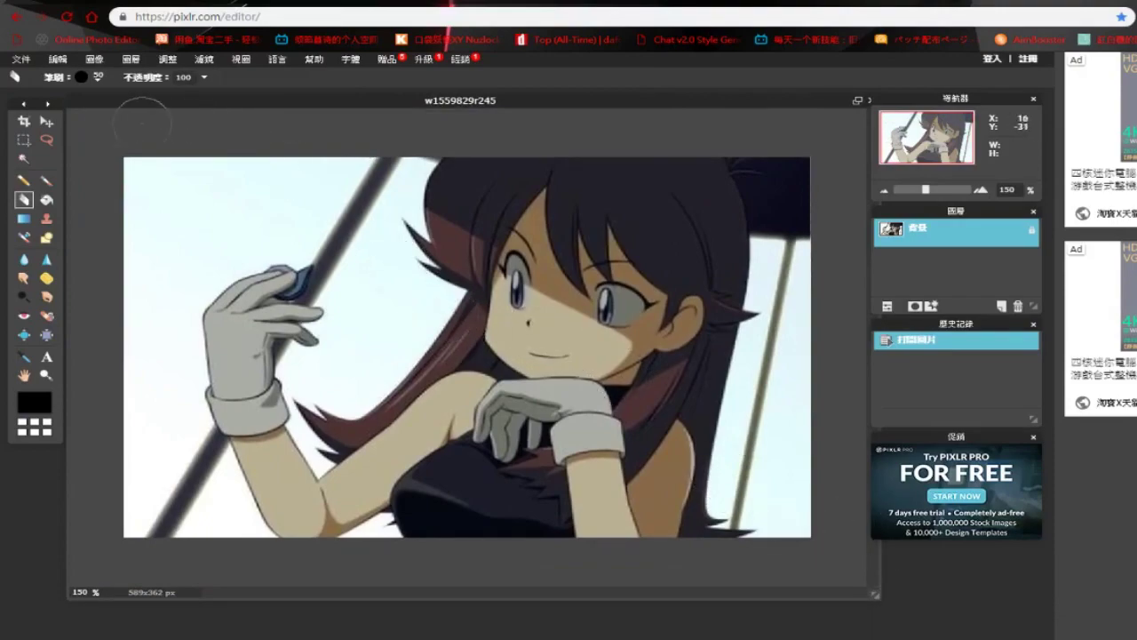
Try erasing the image's right-hand edge with the 20-pixel hard round brush.
{"action": "left_click", "coordinate": [81, 77]}
{"action": "left_click", "coordinate": [196, 110]}
{"action": "left_click_drag", "start_coordinate": [819, 169], "coordinate": [808, 235]}
{"action": "key", "text": "ctrl+z"}
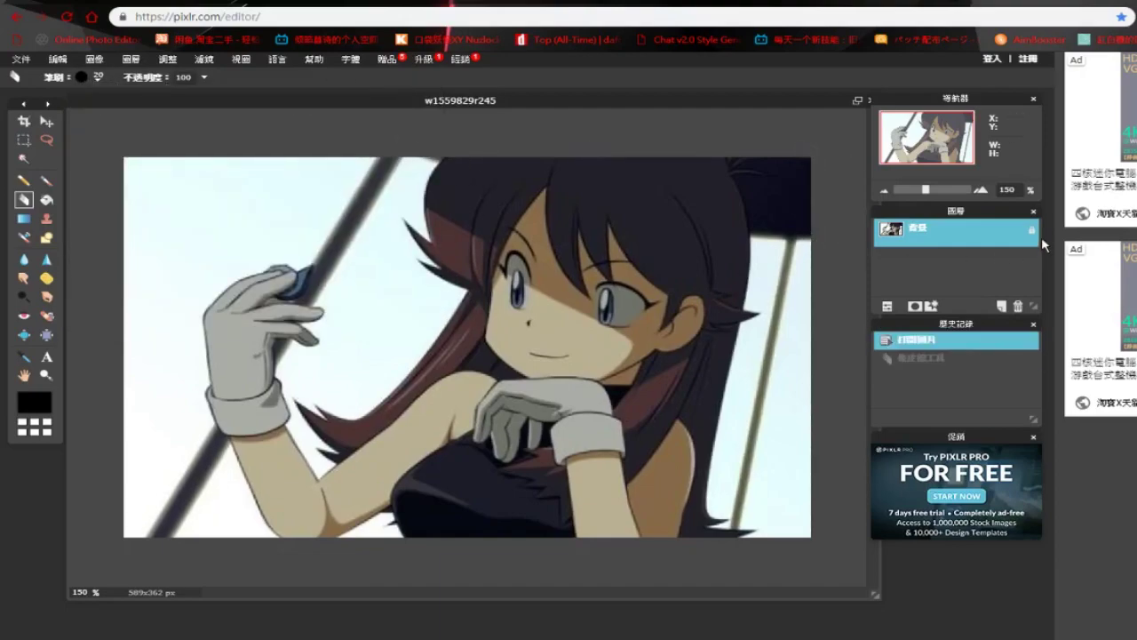
Unlock the background layer, duplicate it and hide the original layer.
{"action": "right_click", "coordinate": [1035, 238]}
{"action": "left_click", "coordinate": [1055, 258]}
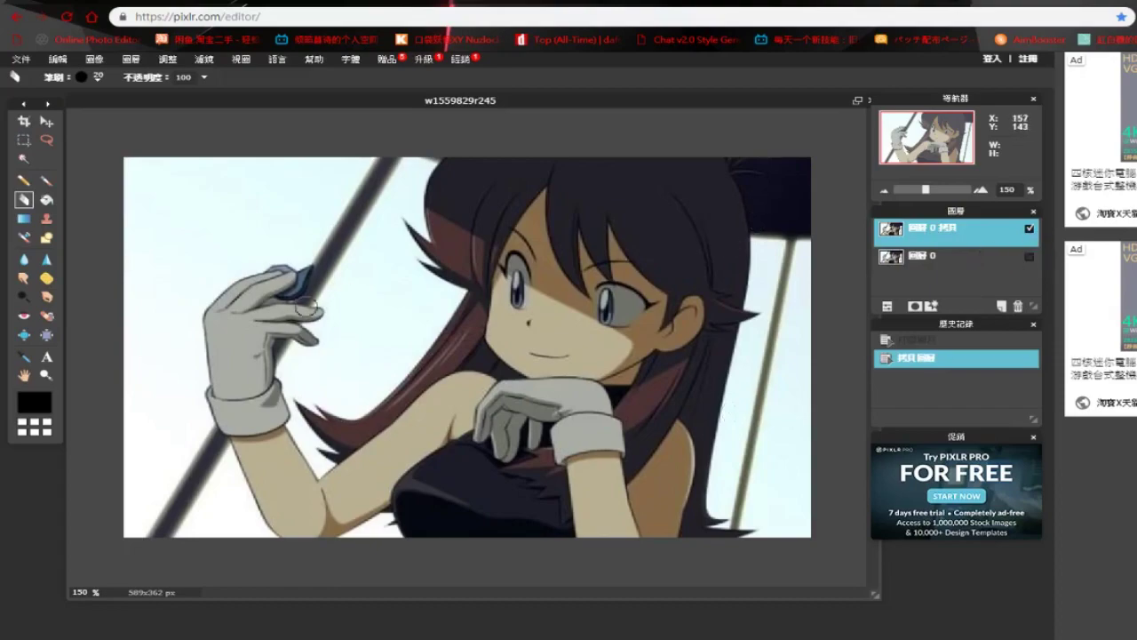
Select with the Wand tool and delete the pale background left of the dark pole and right of the hair.
{"action": "left_click", "coordinate": [23, 158]}
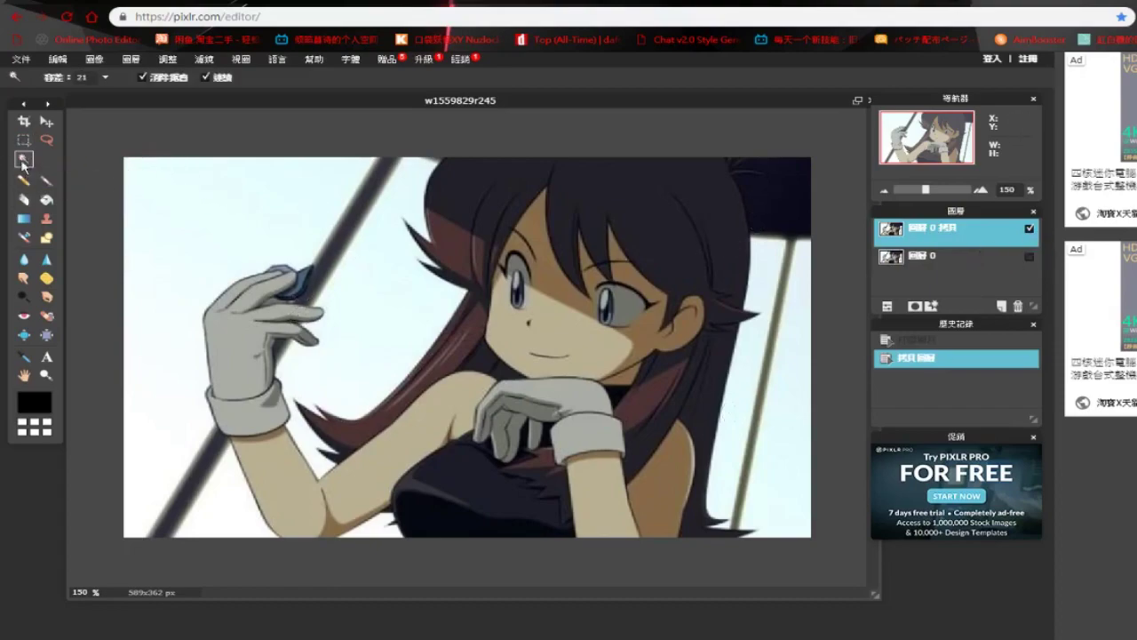
{"action": "left_click", "coordinate": [159, 219]}
{"action": "key", "text": "Delete"}
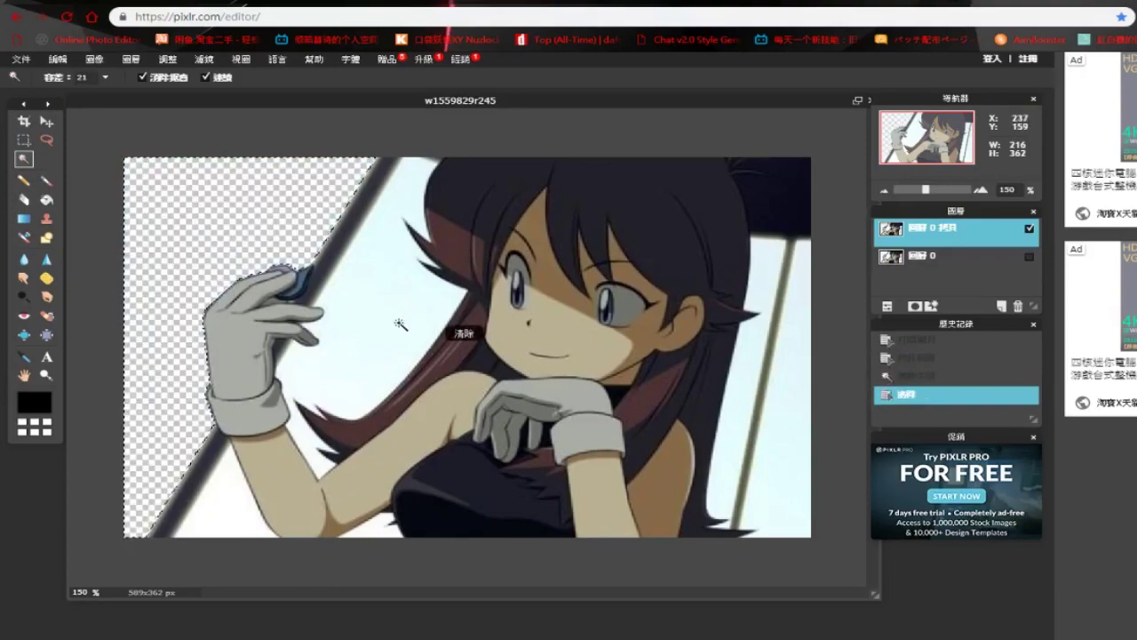
{"action": "left_click", "coordinate": [748, 382]}
{"action": "key", "text": "Delete"}
{"action": "left_click", "coordinate": [793, 391]}
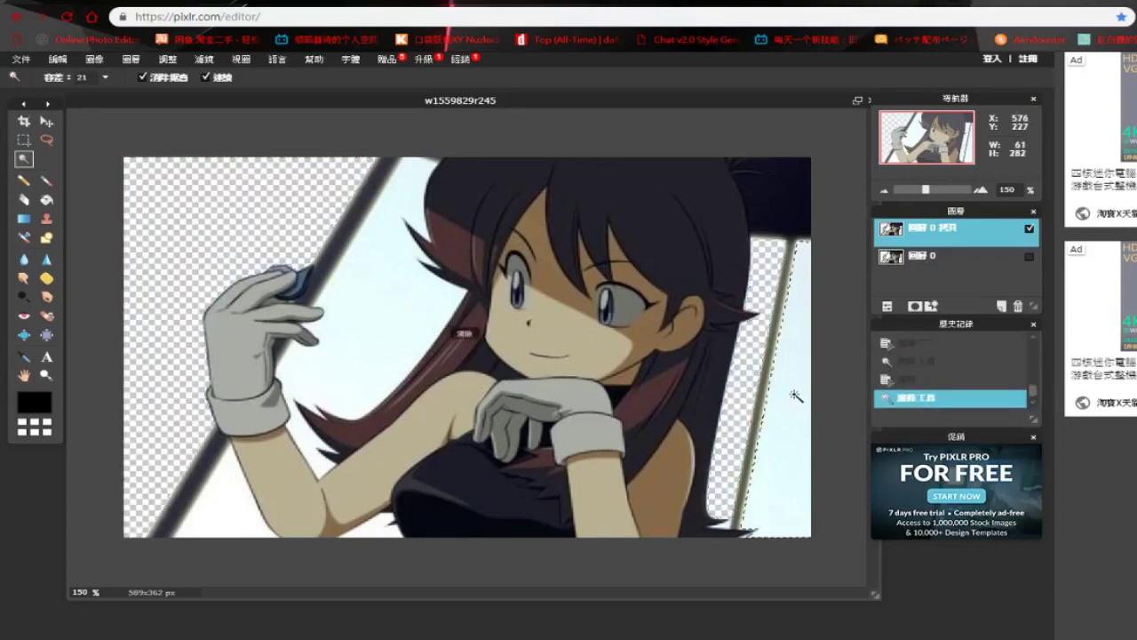
{"action": "key", "text": "Delete"}
Delete the pale background between the pole and the hair and the patches around the arm, clearing the selection at the end.
{"action": "left_click", "coordinate": [430, 324]}
{"action": "key", "text": "Delete"}
{"action": "left_click", "coordinate": [261, 483]}
{"action": "key", "text": "Delete"}
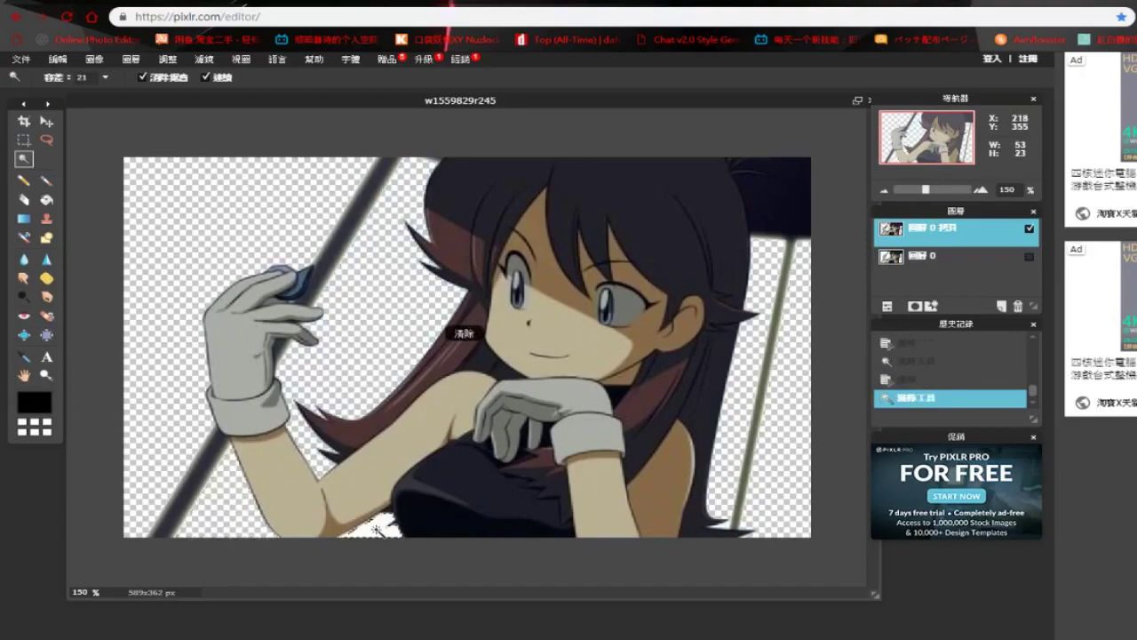
{"action": "left_click", "coordinate": [185, 316]}
{"action": "left_click", "coordinate": [24, 139]}
{"action": "left_click", "coordinate": [169, 125]}
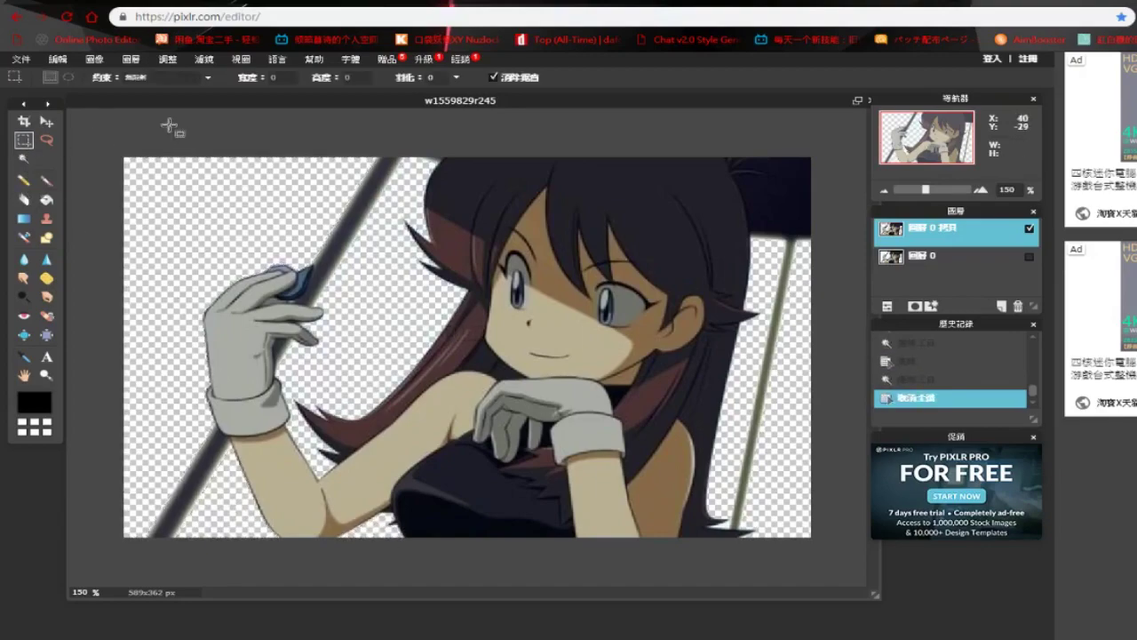
Erase the dark upper-right corner and the thin pole beside the hair with the 50-pixel soft brush.
{"action": "left_click", "coordinate": [24, 199]}
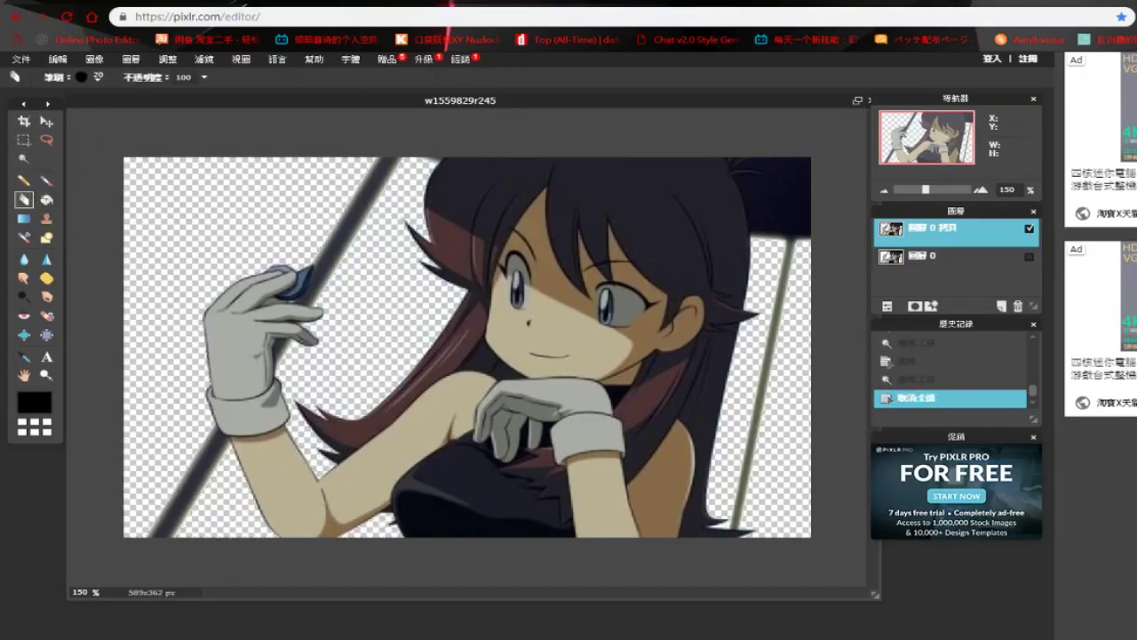
{"action": "left_click", "coordinate": [96, 80]}
{"action": "left_click", "coordinate": [147, 141]}
{"action": "left_click", "coordinate": [97, 78]}
{"action": "left_click", "coordinate": [228, 149]}
{"action": "left_click", "coordinate": [576, 132]}
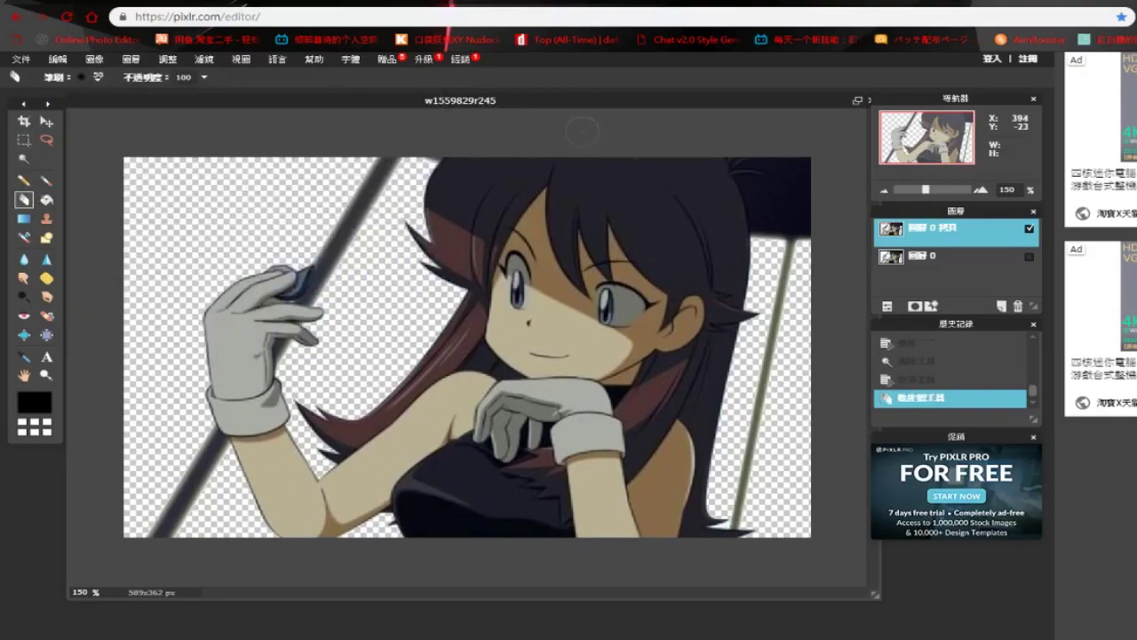
{"action": "mouse_move", "coordinate": [797, 168]}
{"action": "left_mouse_down"}
{"action": "mouse_move", "coordinate": [808, 247]}
{"action": "mouse_move", "coordinate": [782, 169]}
{"action": "left_mouse_up"}
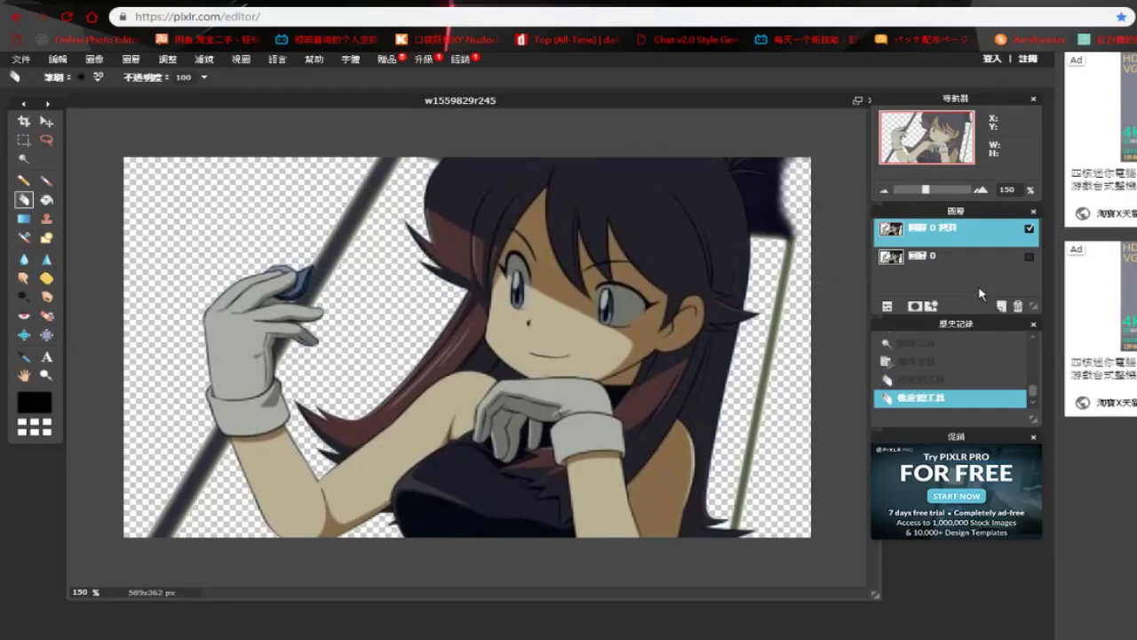
{"action": "left_click_drag", "start_coordinate": [793, 227], "coordinate": [746, 499]}
Erase the thin pole's lower remnant and trim the dark patch beside the hair with the 25-pixel soft brush.
{"action": "left_click", "coordinate": [100, 78]}
{"action": "left_click", "coordinate": [169, 142]}
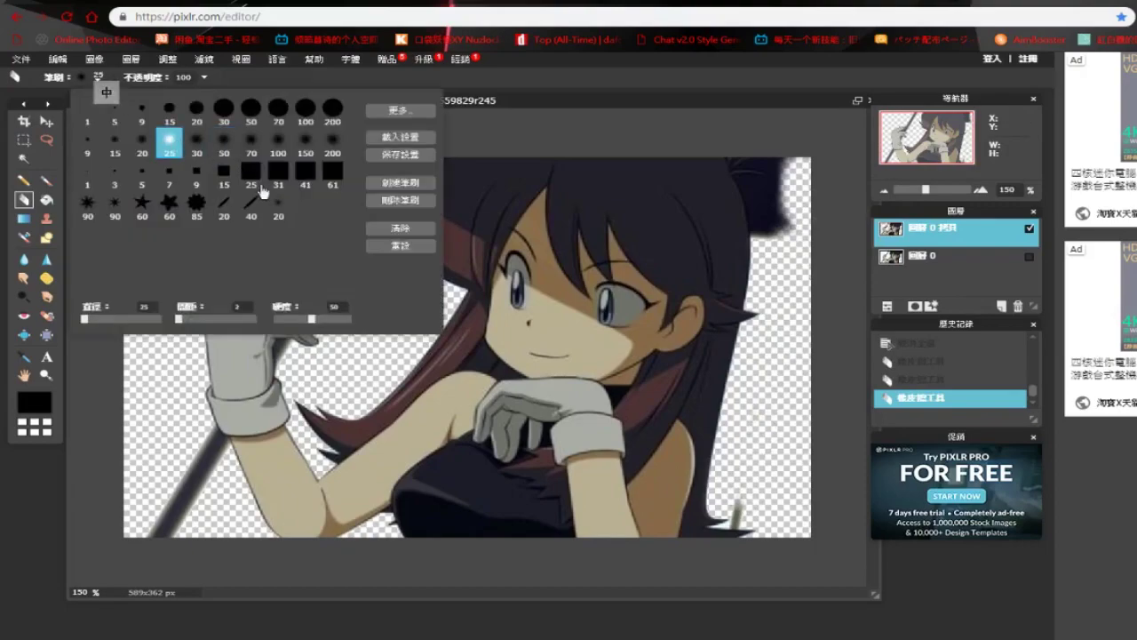
{"action": "left_click_drag", "start_coordinate": [740, 513], "coordinate": [739, 513]}
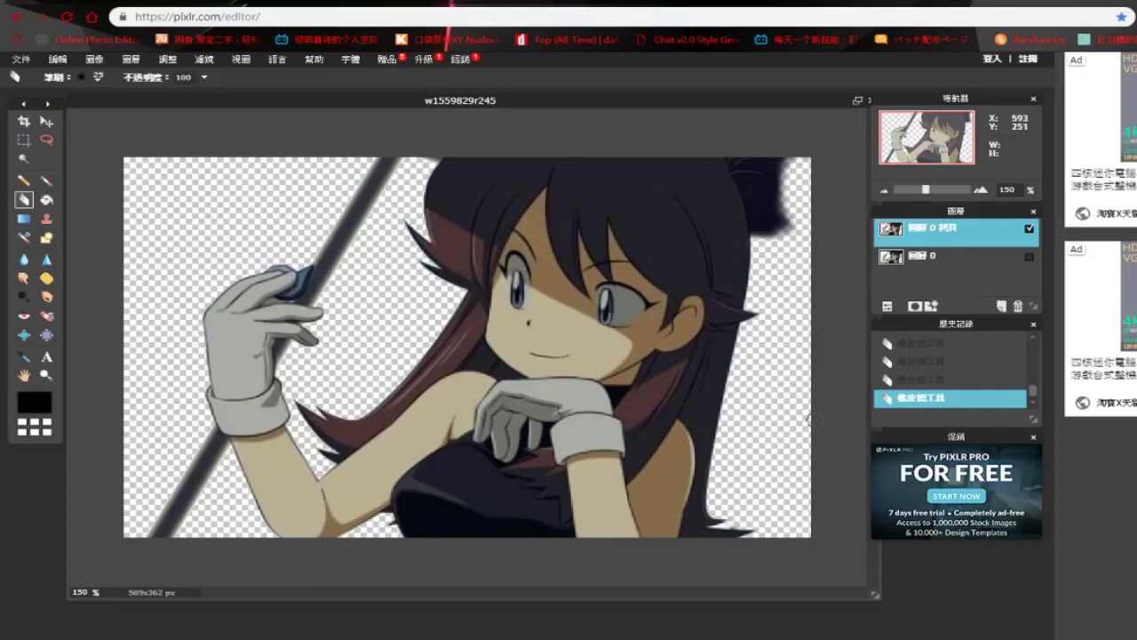
{"action": "mouse_move", "coordinate": [765, 217]}
{"action": "left_mouse_down"}
{"action": "mouse_move", "coordinate": [793, 211]}
{"action": "mouse_move", "coordinate": [779, 231]}
{"action": "mouse_move", "coordinate": [758, 211]}
{"action": "mouse_move", "coordinate": [757, 238]}
{"action": "mouse_move", "coordinate": [776, 159]}
{"action": "mouse_move", "coordinate": [761, 198]}
{"action": "mouse_move", "coordinate": [751, 185]}
{"action": "mouse_move", "coordinate": [756, 254]}
{"action": "left_mouse_up"}
{"action": "key", "text": "ctrl+z"}
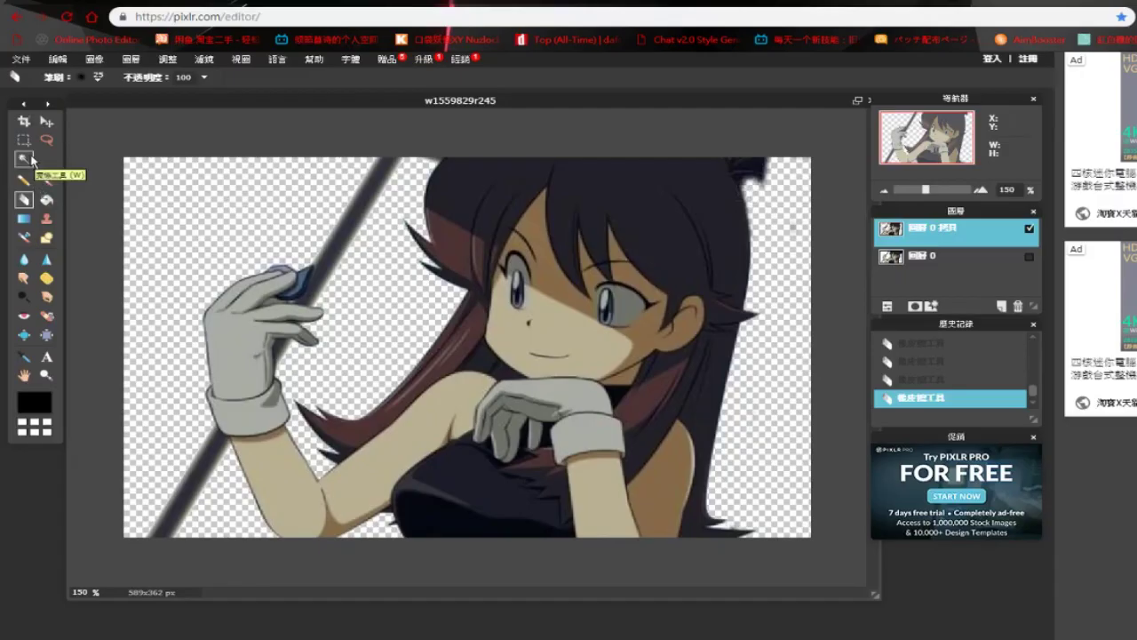
Trim the dark remains around the small hair strands at the upper right with the 9-pixel soft Eraser brush.
{"action": "left_click", "coordinate": [30, 158]}
{"action": "left_click", "coordinate": [26, 200]}
{"action": "left_click", "coordinate": [86, 78]}
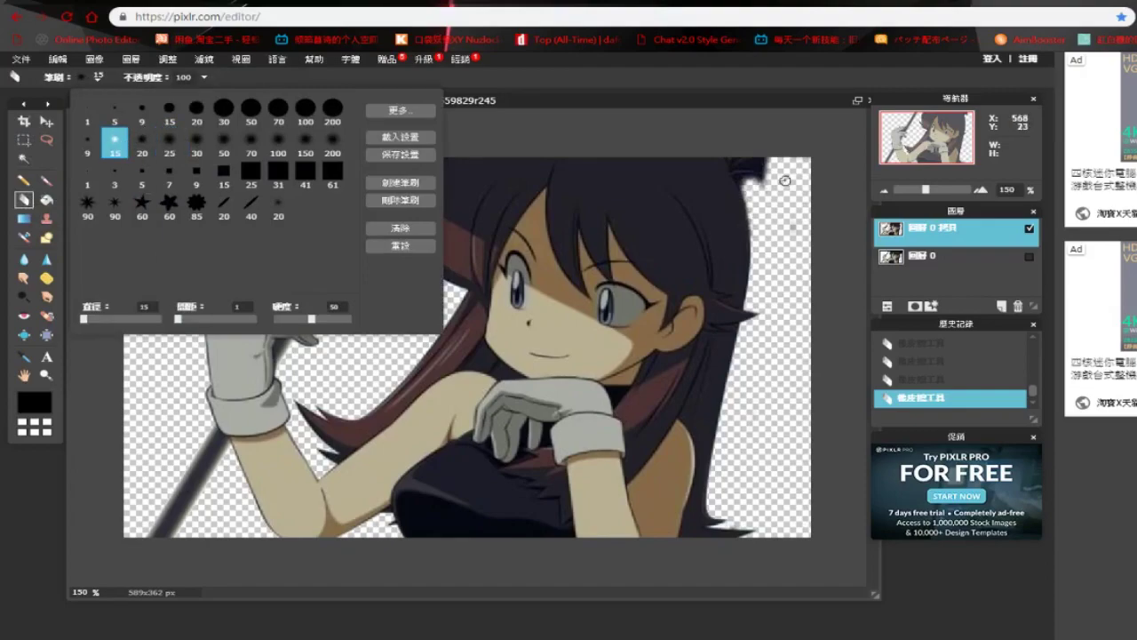
{"action": "scroll", "coordinate": [783, 183], "scroll_direction": "up", "scroll_amount": 3}
{"action": "scroll", "coordinate": [786, 149], "scroll_direction": "up", "scroll_amount": 2}
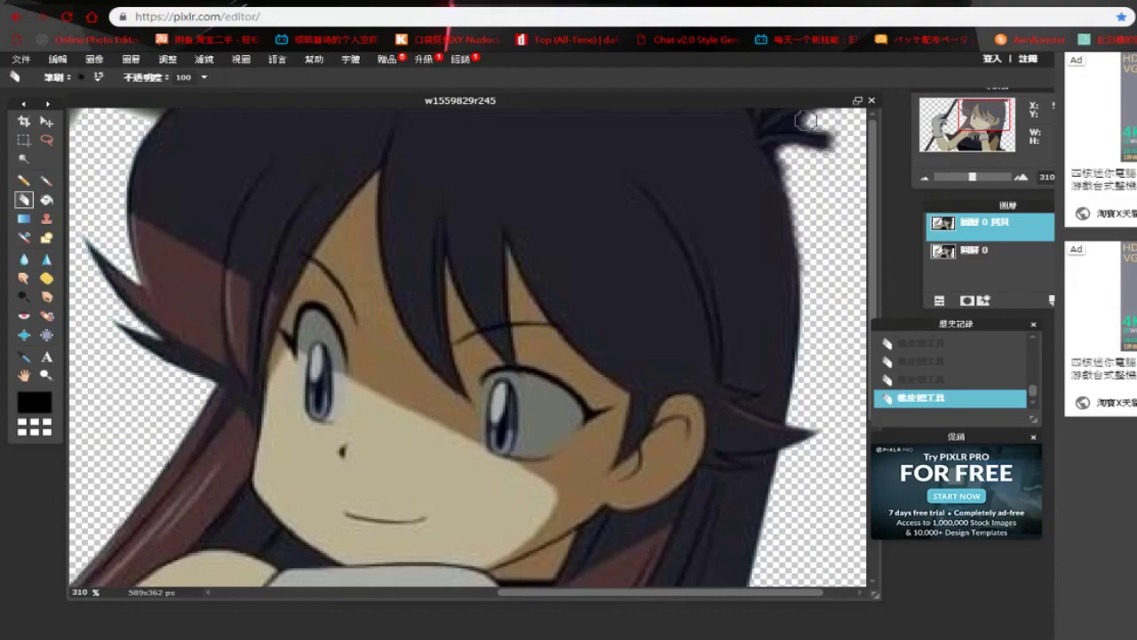
{"action": "left_click", "coordinate": [82, 80]}
{"action": "left_click", "coordinate": [91, 141]}
{"action": "left_click", "coordinate": [804, 118]}
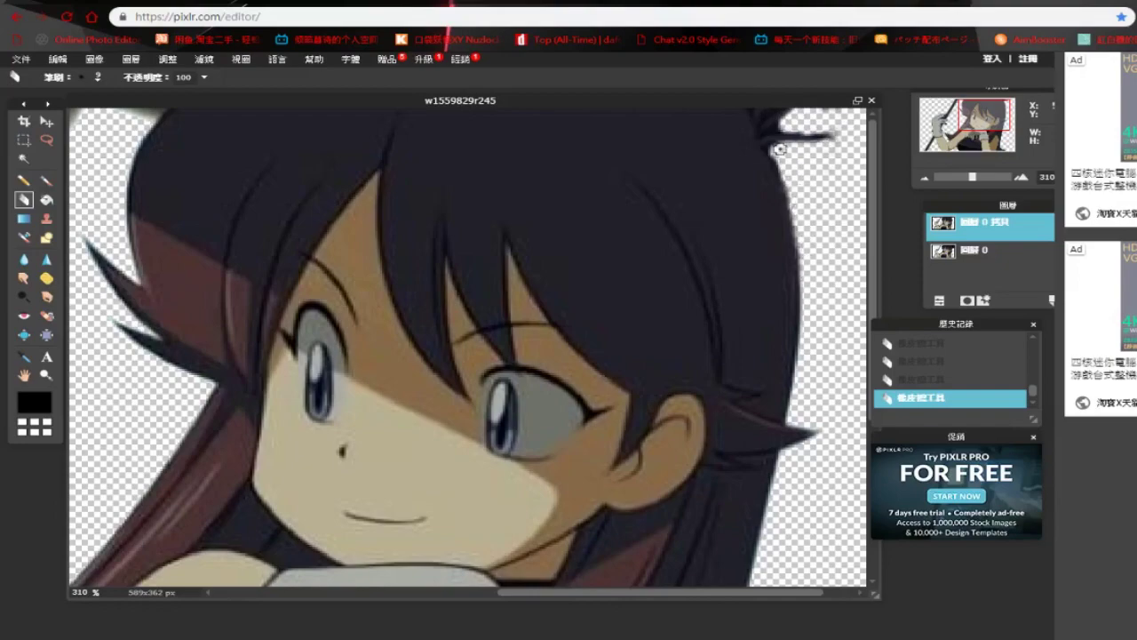
Set the image zoom to 120%.
{"action": "double_click", "coordinate": [80, 591]}
{"action": "type", "text": "100"}
{"action": "key", "text": "BackSpace"}
{"action": "key", "text": "BackSpace"}
{"action": "type", "text": "20"}
Step back and forward through the recent eraser strokes and undo the last two.
{"action": "key", "text": "ctrl+z"}
{"action": "key", "text": "ctrl+z"}
{"action": "key", "text": "ctrl+z"}
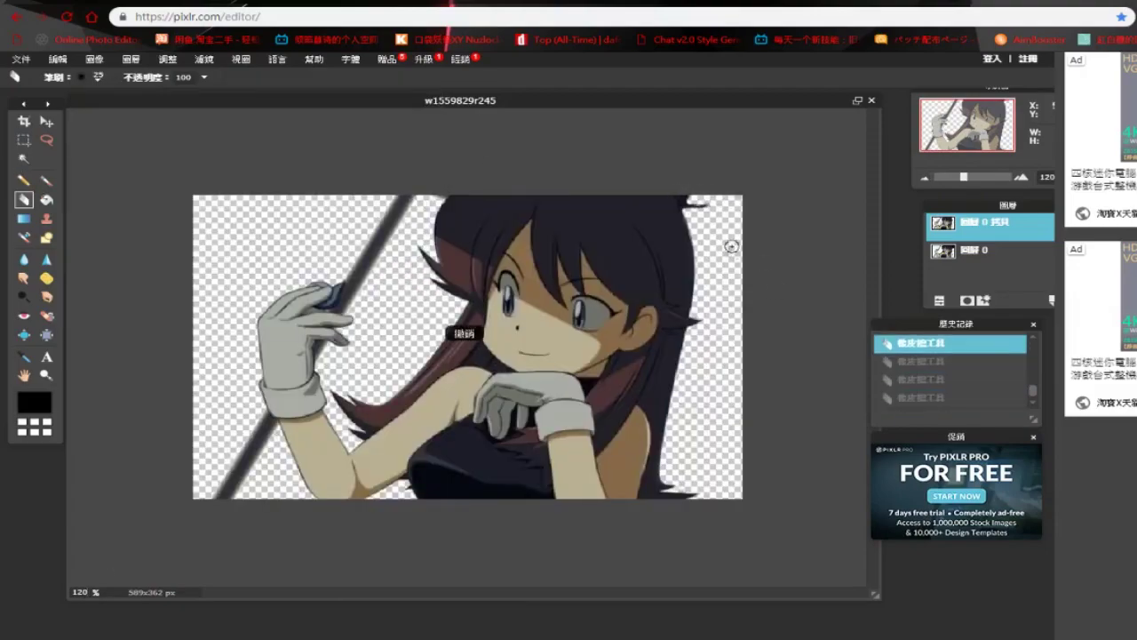
{"action": "key", "text": "ctrl+y"}
{"action": "key", "text": "ctrl+y"}
{"action": "key", "text": "ctrl+y"}
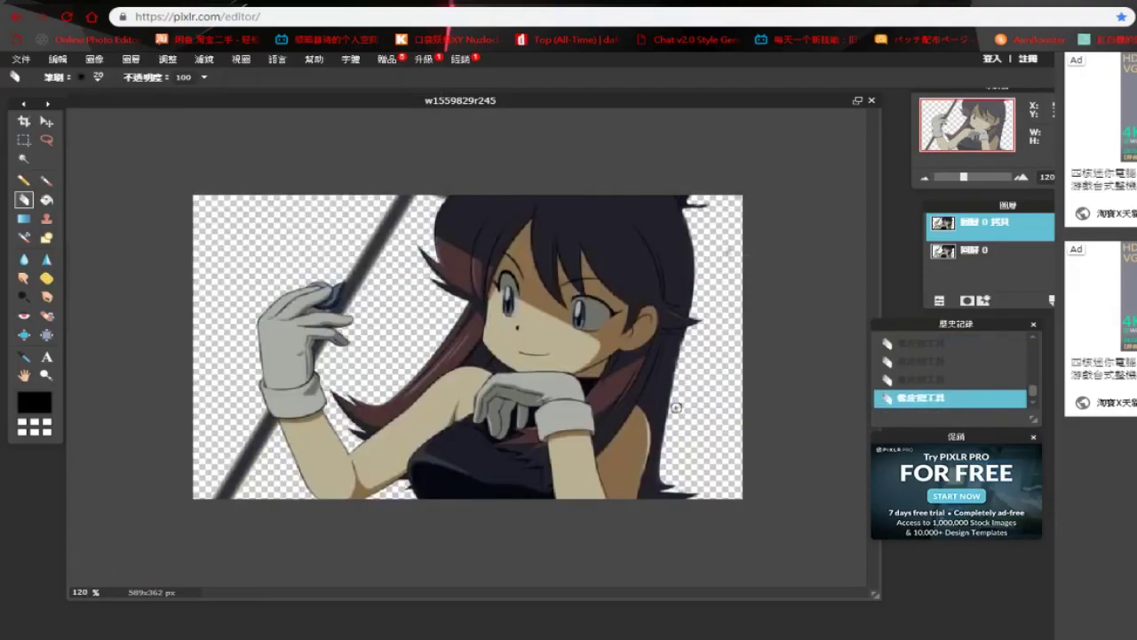
{"action": "key", "text": "ctrl+z"}
{"action": "key", "text": "ctrl+z"}
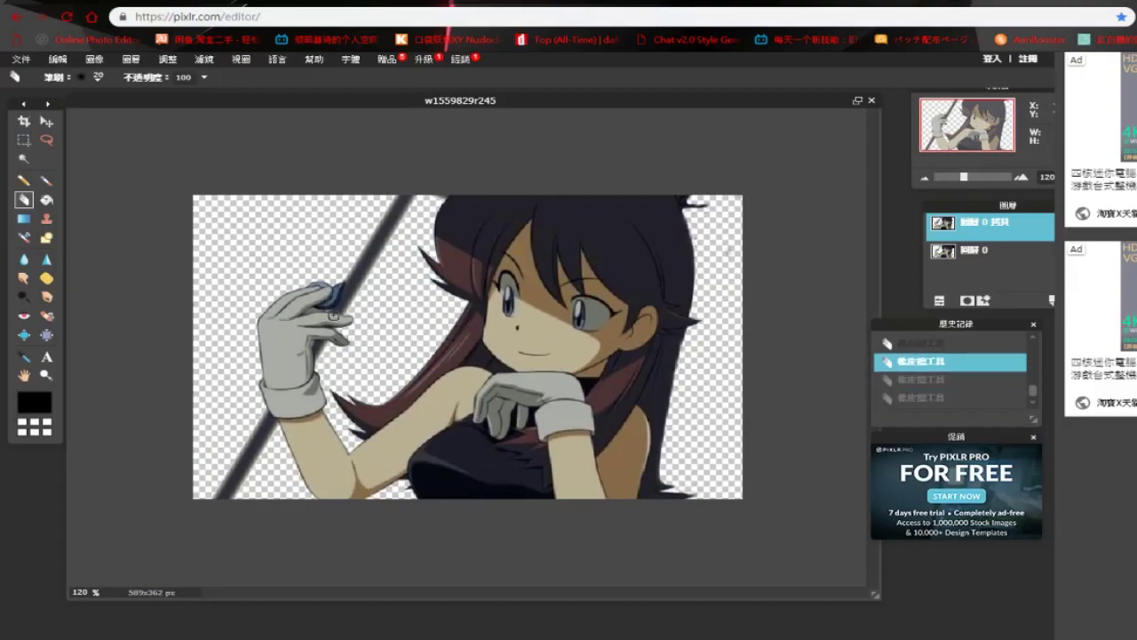
Erase the dark pole above the raised hand and below its wrist with the 20-pixel hard Eraser brush.
{"action": "left_click", "coordinate": [97, 77]}
{"action": "left_click", "coordinate": [168, 115]}
{"action": "left_click", "coordinate": [201, 116]}
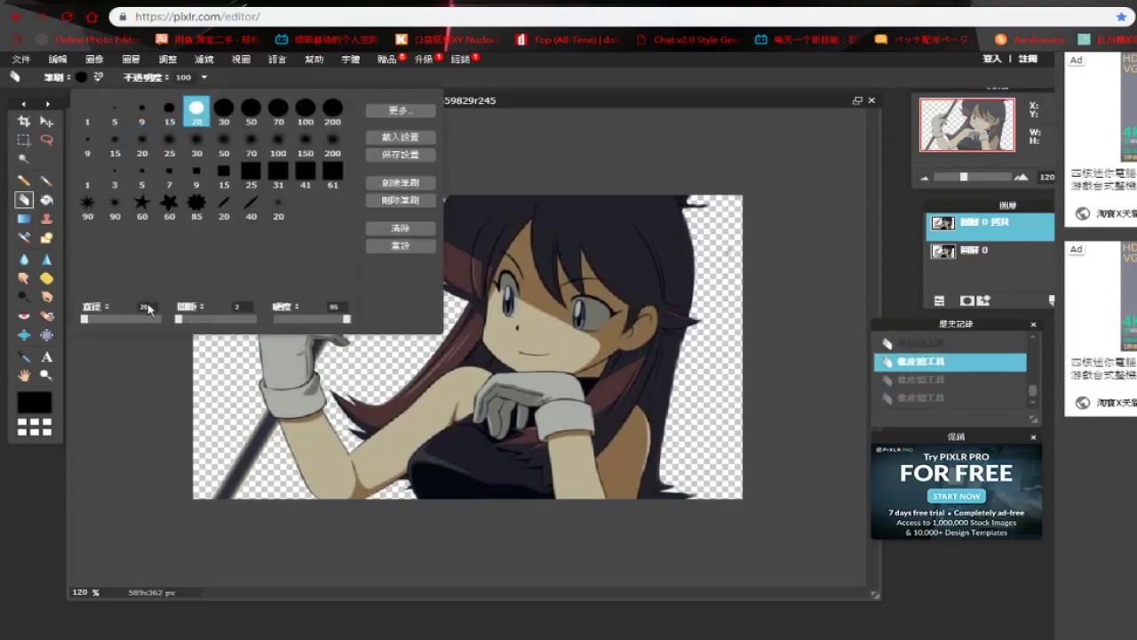
{"action": "left_click", "coordinate": [156, 290]}
{"action": "left_click_drag", "start_coordinate": [382, 223], "coordinate": [413, 197]}
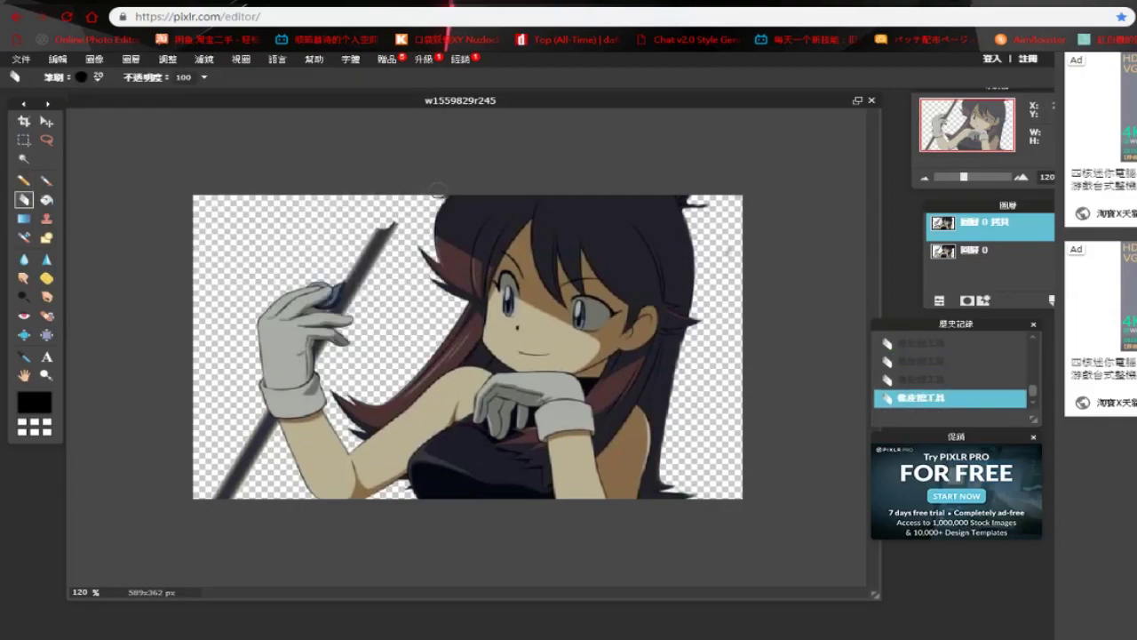
{"action": "key", "text": "ctrl+z"}
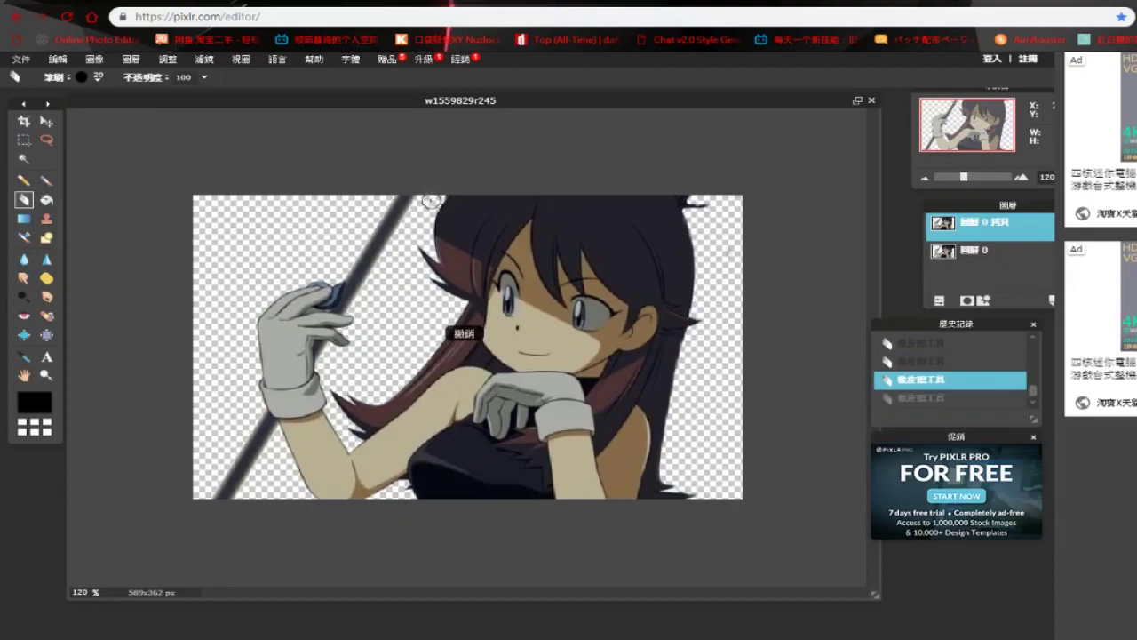
{"action": "mouse_move", "coordinate": [393, 215]}
{"action": "left_mouse_down"}
{"action": "mouse_move", "coordinate": [377, 258]}
{"action": "mouse_move", "coordinate": [351, 266]}
{"action": "mouse_move", "coordinate": [366, 287]}
{"action": "mouse_move", "coordinate": [359, 278]}
{"action": "left_mouse_up"}
{"action": "mouse_move", "coordinate": [258, 423]}
{"action": "left_mouse_down"}
{"action": "mouse_move", "coordinate": [235, 489]}
{"action": "mouse_move", "coordinate": [255, 441]}
{"action": "mouse_move", "coordinate": [219, 494]}
{"action": "mouse_move", "coordinate": [258, 428]}
{"action": "left_mouse_up"}
Trim the dark pole remnant beside the blue object in the hand with the 20-pixel soft Eraser brush.
{"action": "left_click", "coordinate": [96, 77]}
{"action": "left_click", "coordinate": [142, 139]}
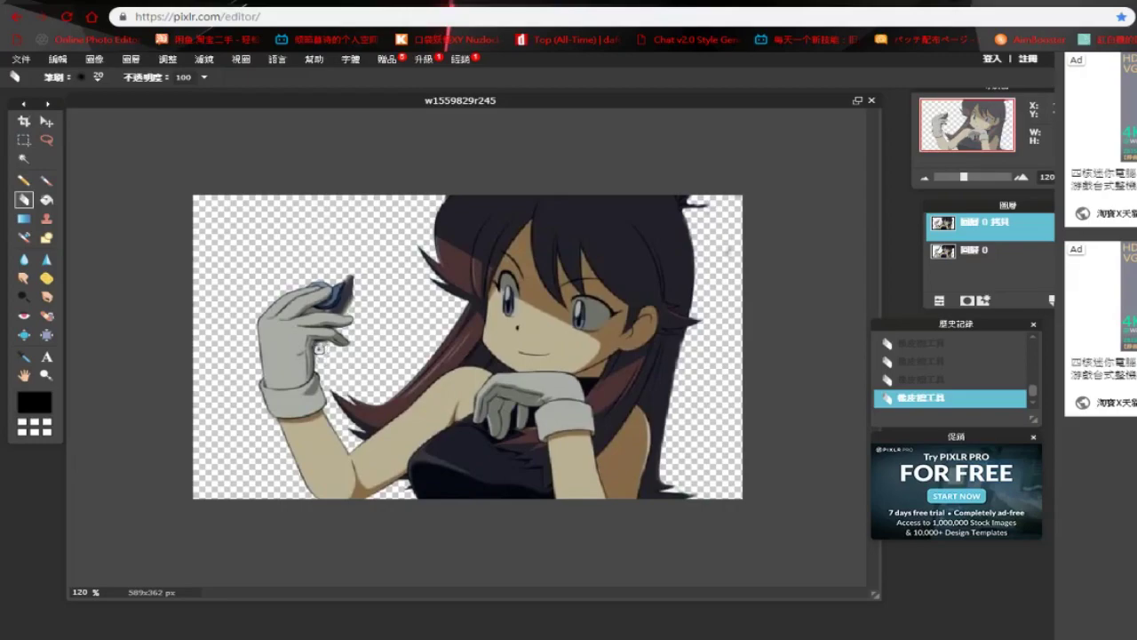
{"action": "key", "text": "ctrl+z"}
{"action": "key", "text": "ctrl+y"}
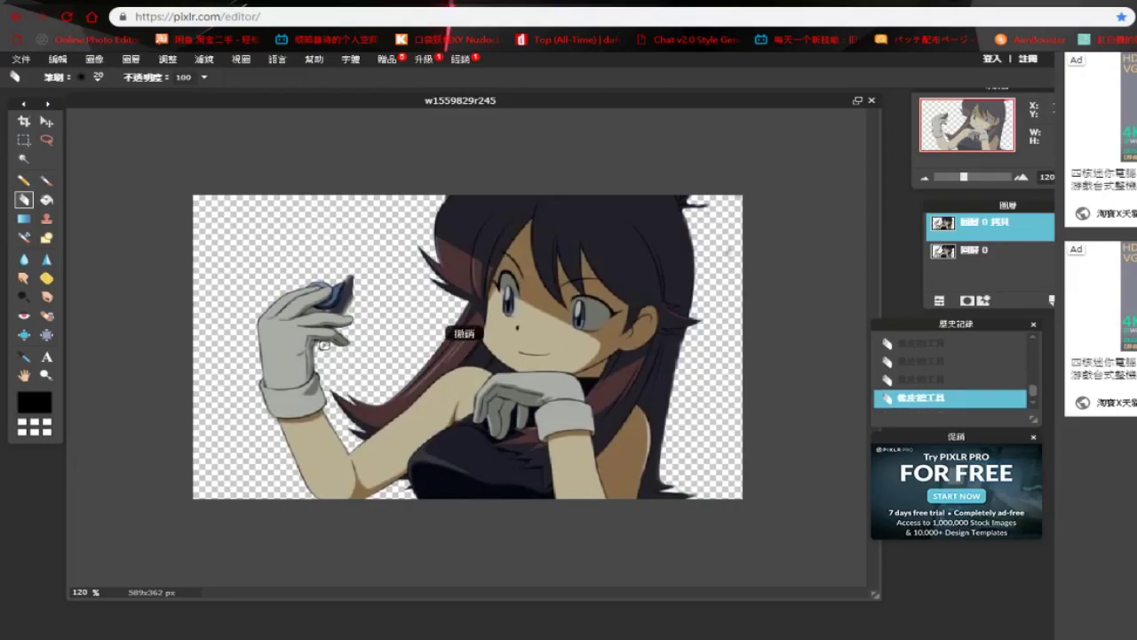
{"action": "left_click_drag", "start_coordinate": [352, 283], "coordinate": [353, 299]}
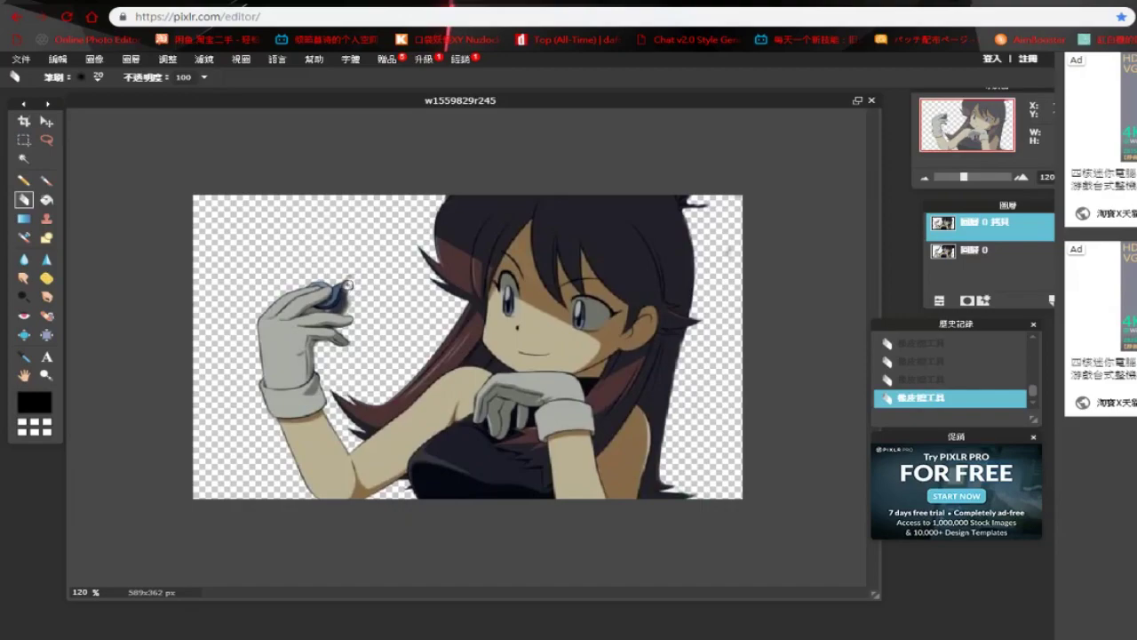
Trim the dark fringe around the blue object and fingertips with the 15-pixel and 9-pixel soft Eraser brushes.
{"action": "scroll", "coordinate": [374, 316], "scroll_direction": "up", "scroll_amount": 5}
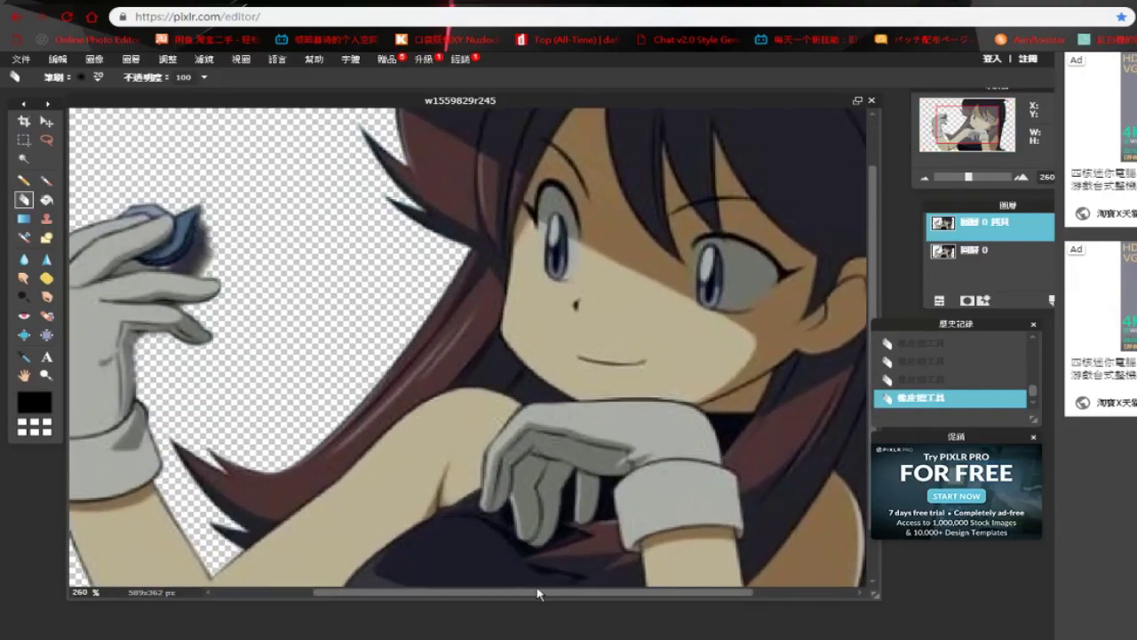
{"action": "left_click_drag", "start_coordinate": [533, 593], "coordinate": [434, 593]}
{"action": "left_click_drag", "start_coordinate": [875, 308], "coordinate": [875, 271]}
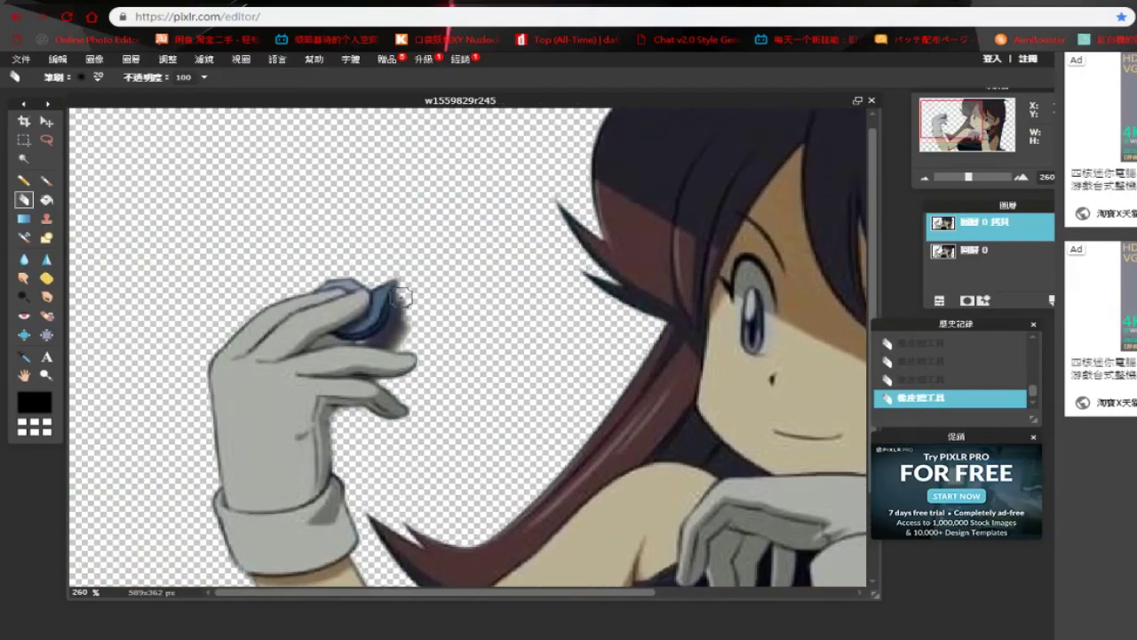
{"action": "left_click", "coordinate": [98, 78]}
{"action": "left_click", "coordinate": [115, 151]}
{"action": "left_click", "coordinate": [182, 428]}
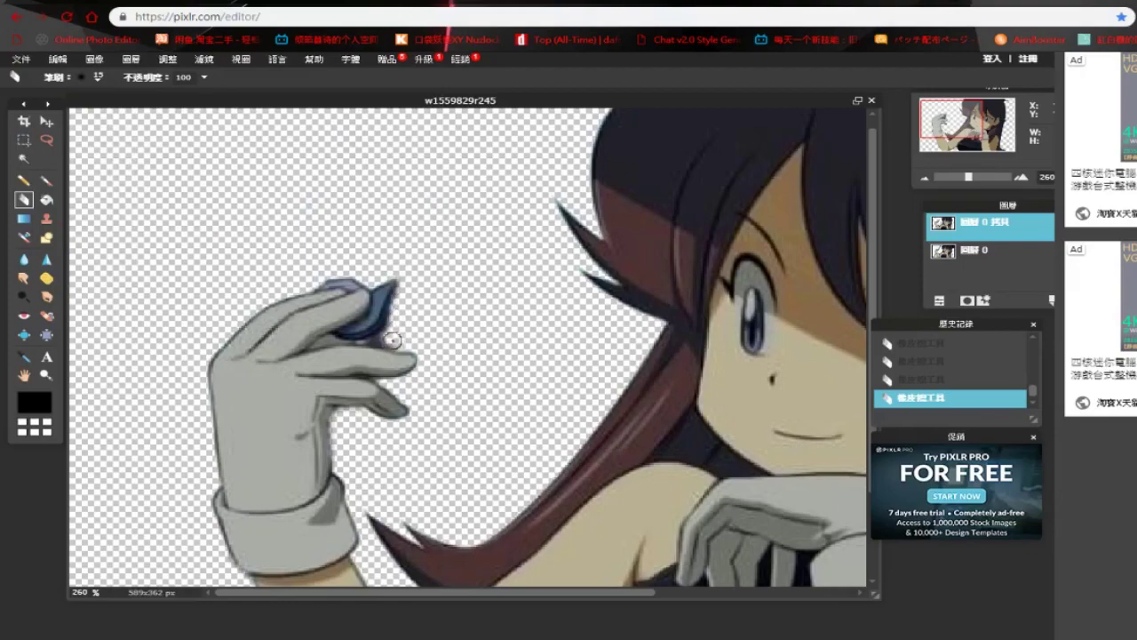
{"action": "left_click", "coordinate": [78, 77]}
{"action": "left_click", "coordinate": [117, 208]}
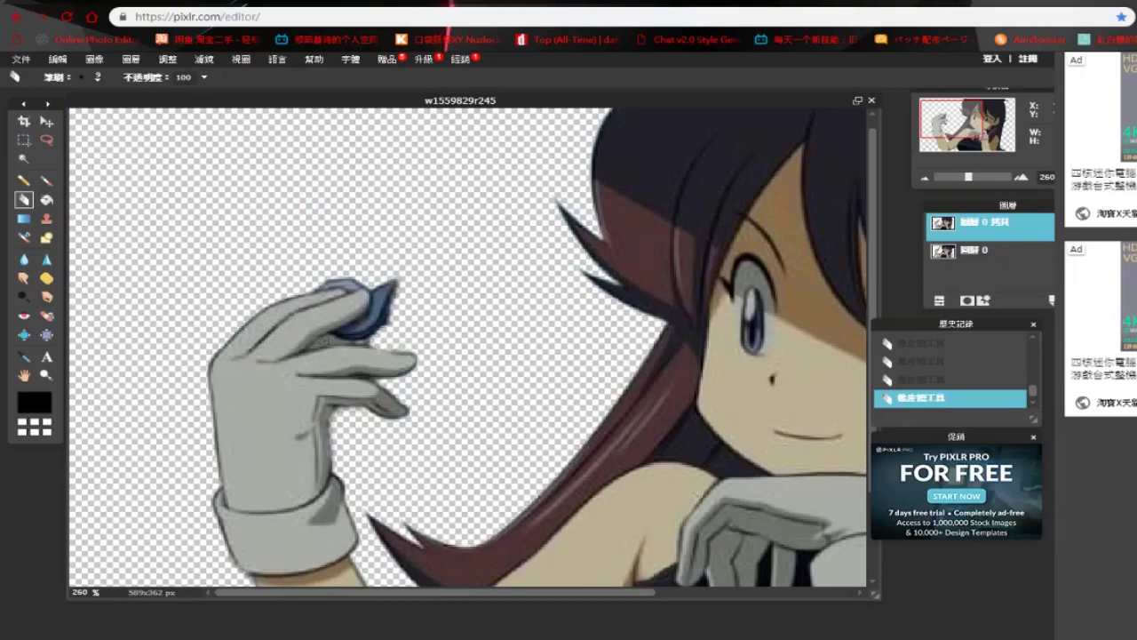
Reduce the soft Eraser brush to a very small diameter and clear the dark gap between the blue object and the fingers.
{"action": "left_click", "coordinate": [89, 78]}
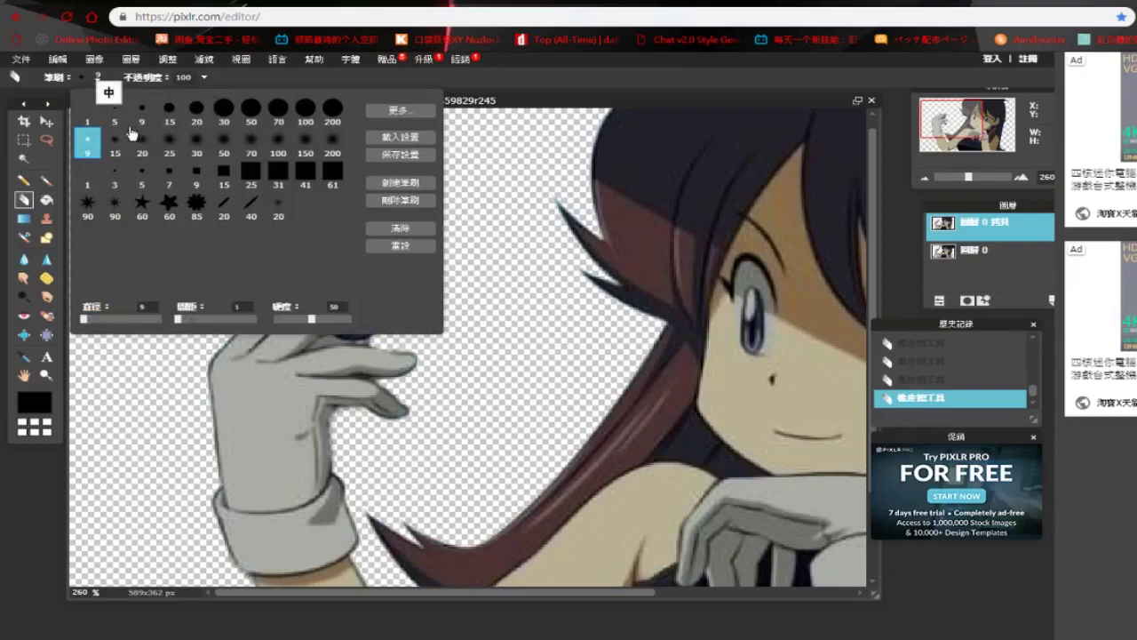
{"action": "left_click_drag", "start_coordinate": [88, 321], "coordinate": [82, 320]}
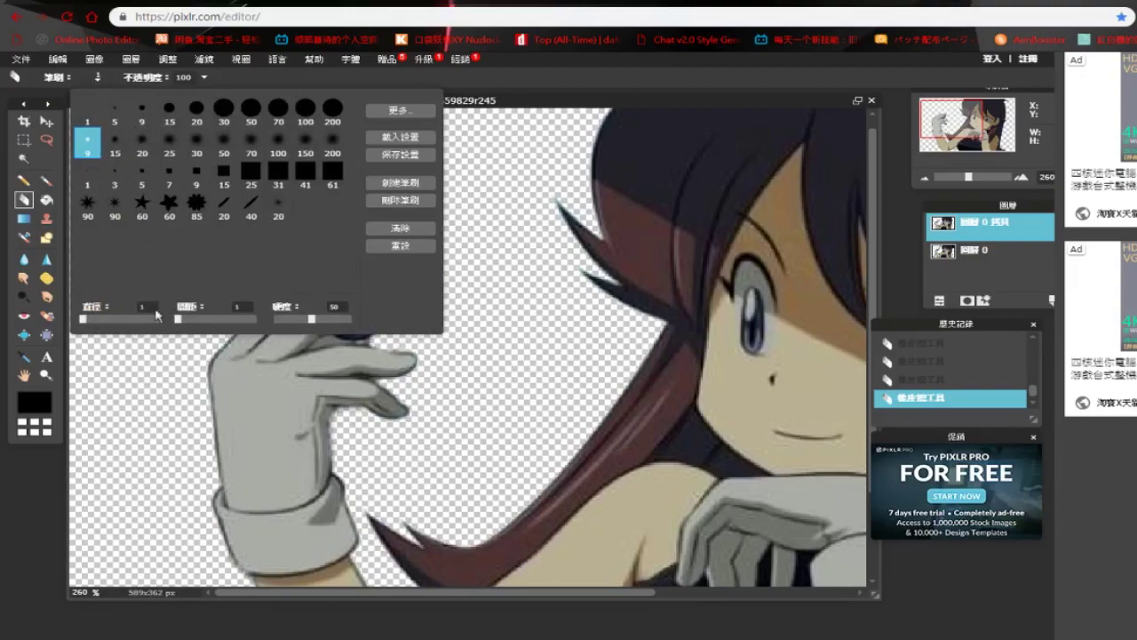
{"action": "left_click", "coordinate": [151, 388]}
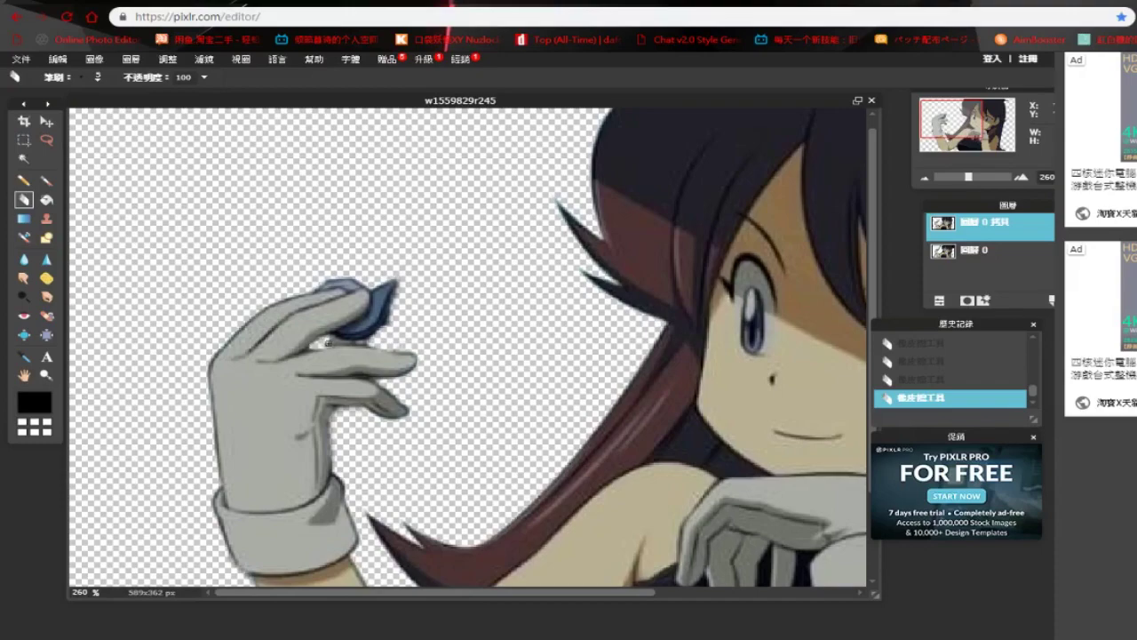
{"action": "key", "text": "ctrl+z"}
{"action": "left_click_drag", "start_coordinate": [316, 347], "coordinate": [349, 341]}
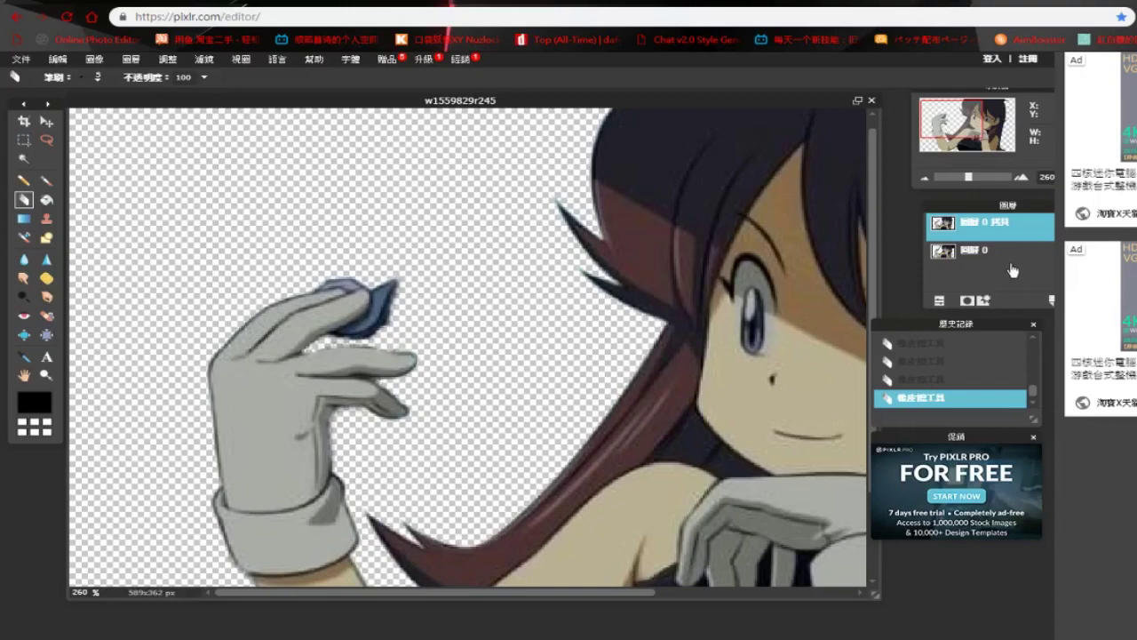
Set the zoom to 150% and clean the outer edge of the reddish hair with the 30-pixel soft Eraser brush.
{"action": "scroll", "coordinate": [658, 362], "scroll_direction": "up", "scroll_amount": 3}
{"action": "scroll", "coordinate": [658, 362], "scroll_direction": "down", "scroll_amount": 12}
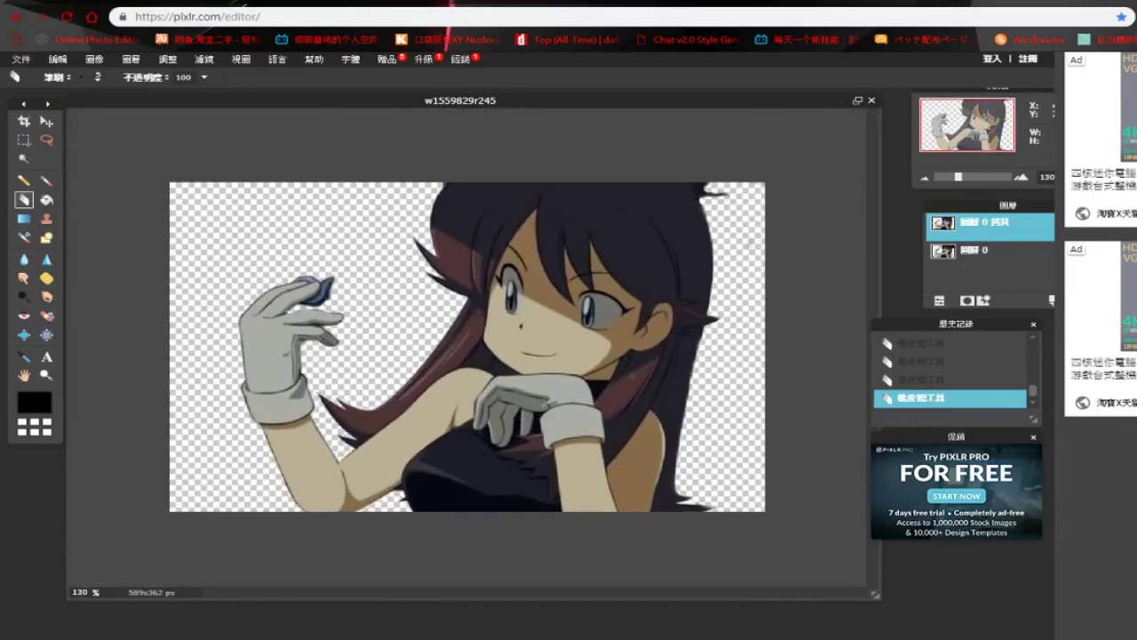
{"action": "key", "text": "ctrl+plus"}
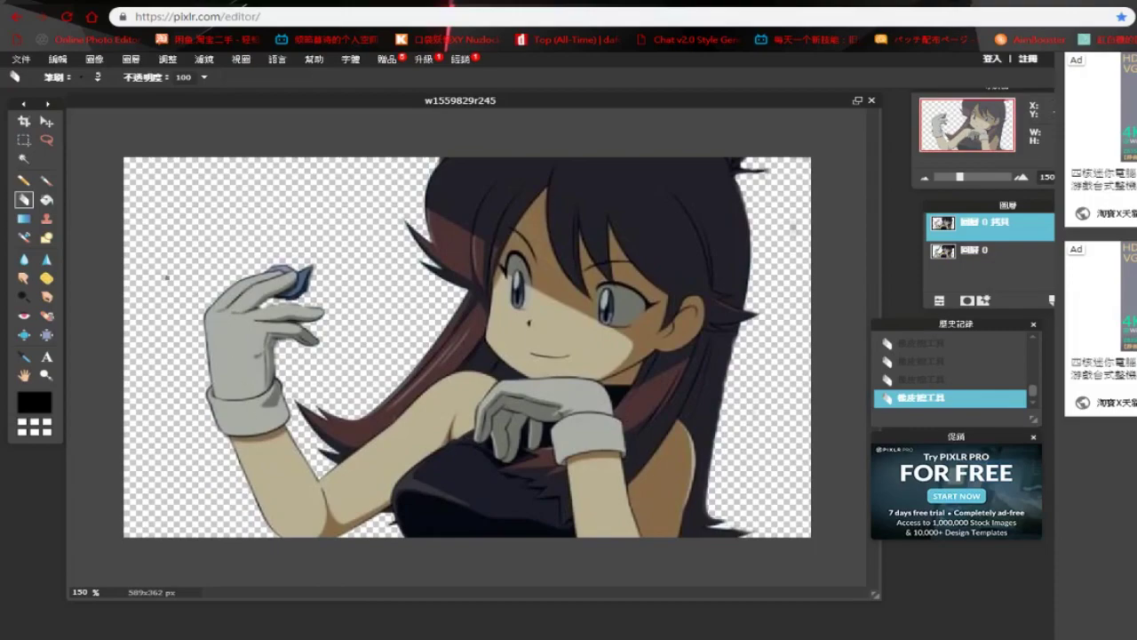
{"action": "left_click", "coordinate": [67, 77]}
{"action": "left_click", "coordinate": [142, 153]}
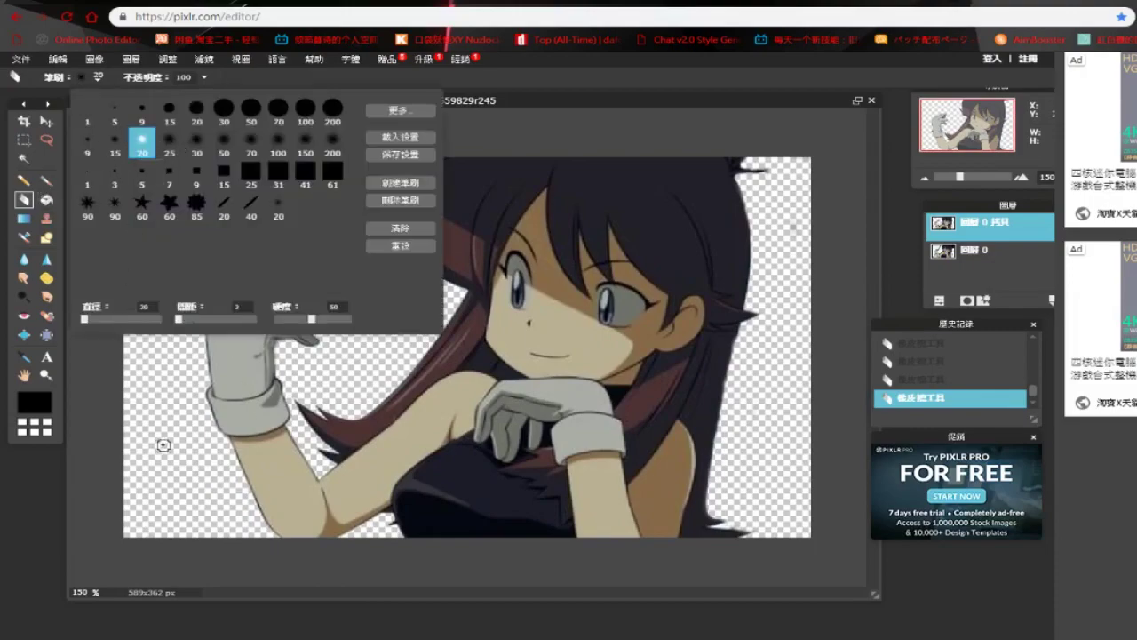
{"action": "left_click", "coordinate": [98, 80]}
{"action": "left_click", "coordinate": [195, 139]}
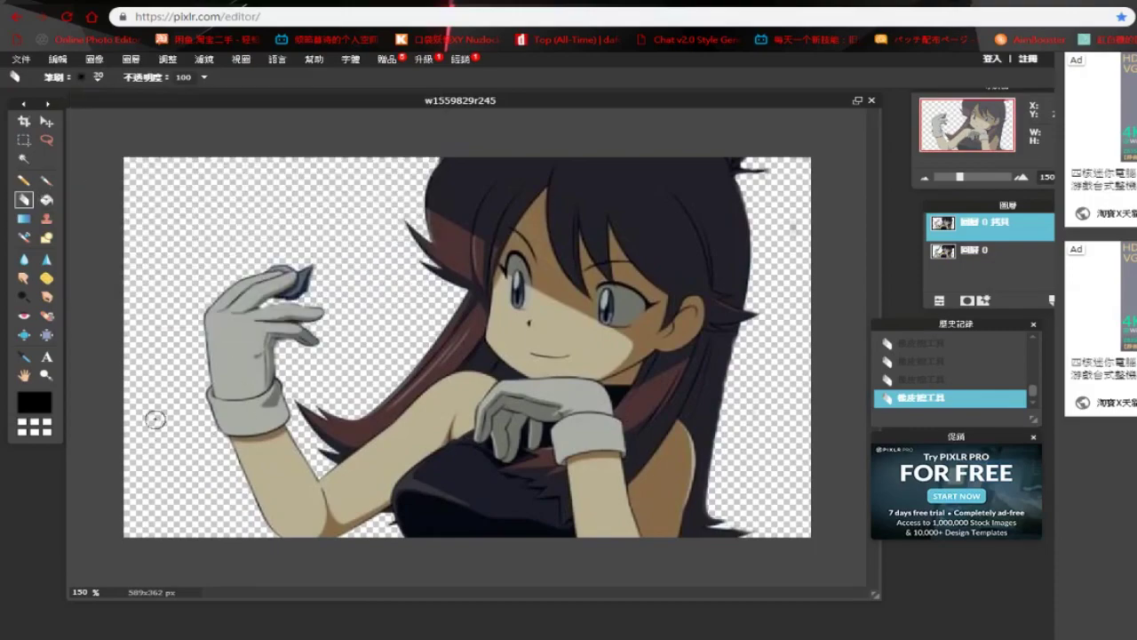
{"action": "left_click_drag", "start_coordinate": [433, 325], "coordinate": [429, 342]}
Step back and forward through the last eraser strokes and redo the erasing just below the hair tip.
{"action": "key", "text": "ctrl+z"}
{"action": "key", "text": "ctrl+z"}
{"action": "key", "text": "ctrl+y"}
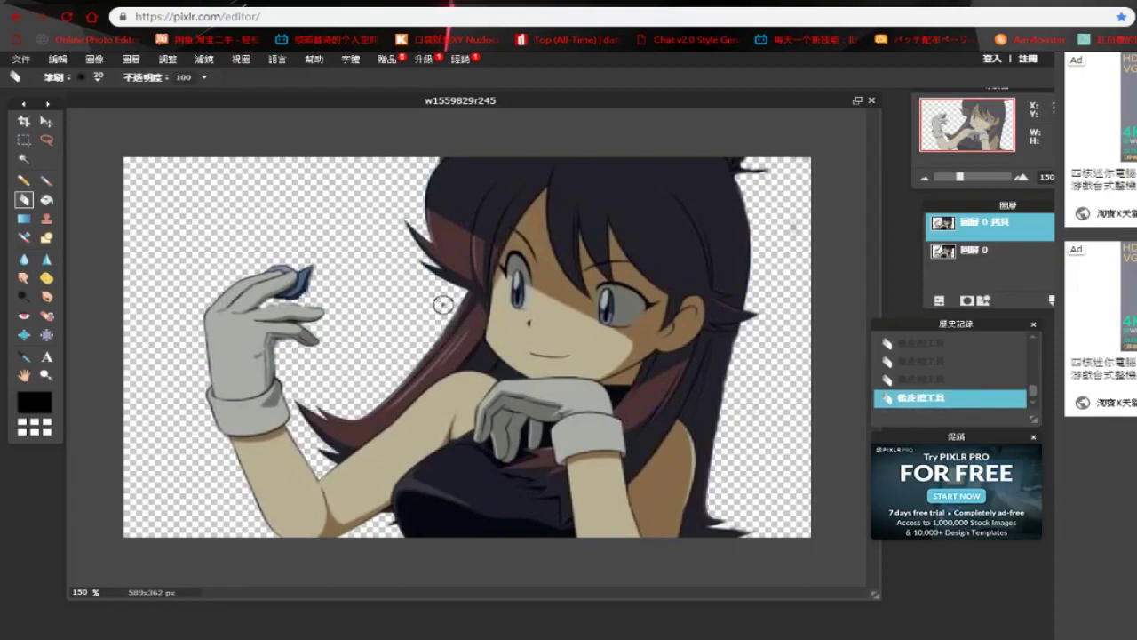
{"action": "key", "text": "ctrl+z"}
{"action": "left_click", "coordinate": [437, 289]}
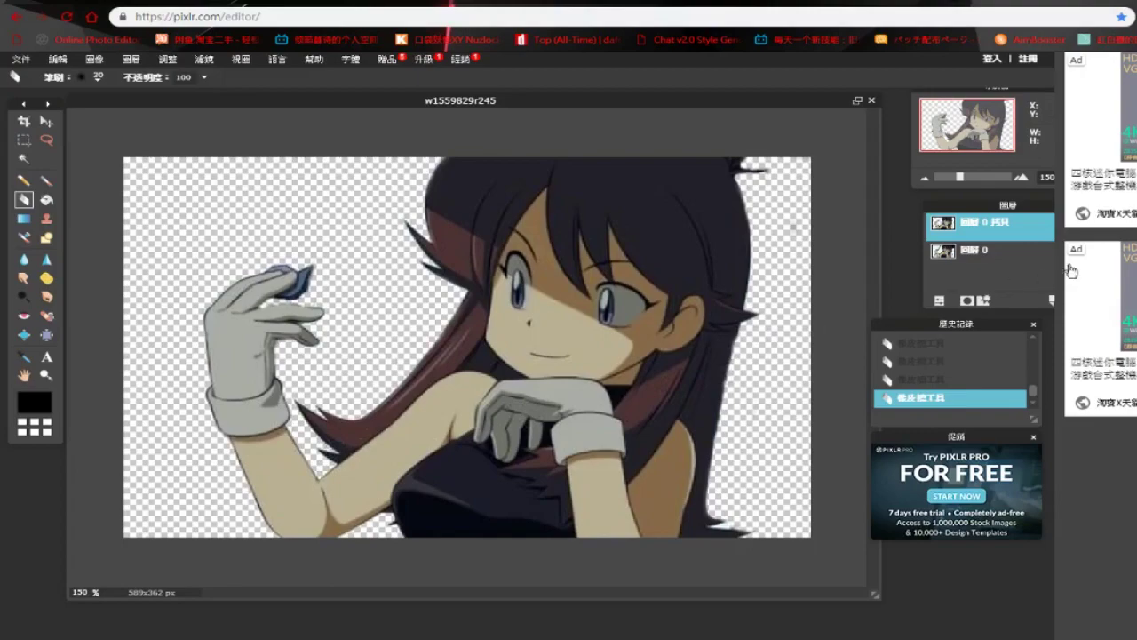
Add a text layer reading 一切盡在我掌握中 in the empty area above the raised hand.
{"action": "left_click", "coordinate": [47, 356]}
{"action": "left_click", "coordinate": [227, 227]}
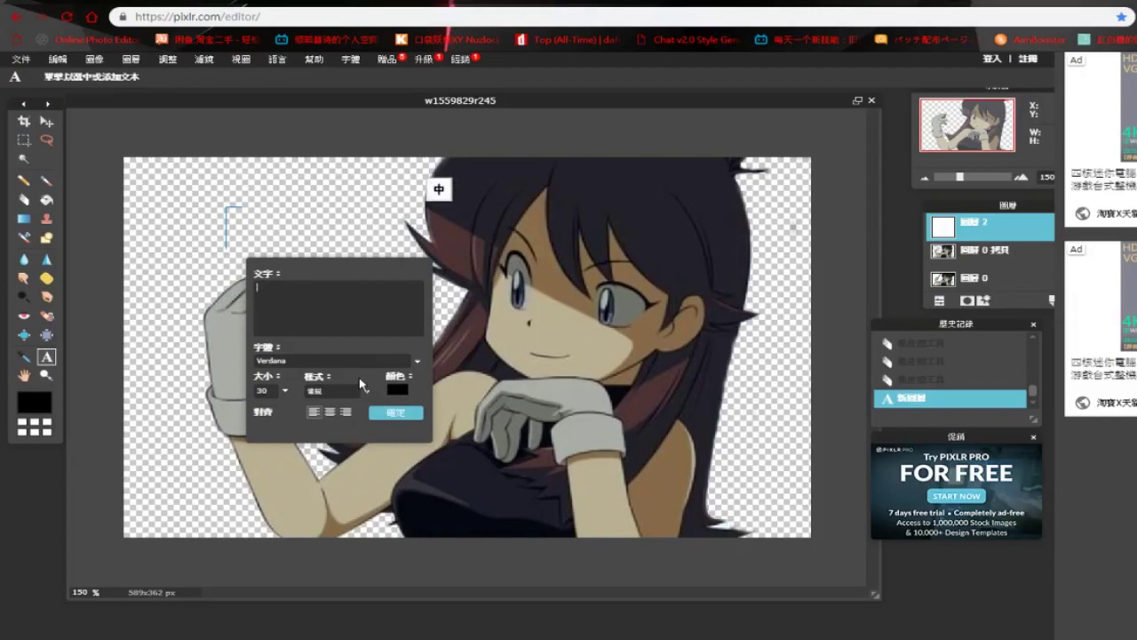
{"action": "type", "text": "一切"}
{"action": "type", "text": "盡大"}
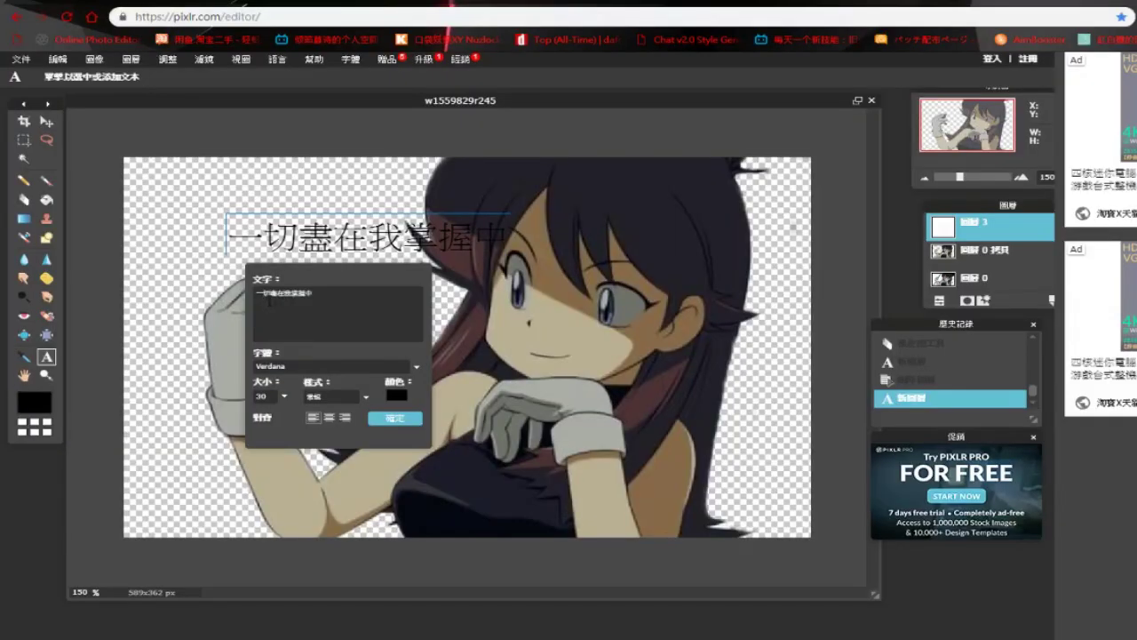
Break the caption text after each character so that it runs vertically, one character per line.
{"action": "key", "text": "BackSpace"}
{"action": "type", "text": "一"}
{"action": "key", "text": "Return"}
{"action": "key", "text": "Right"}
{"action": "key", "text": "Return"}
{"action": "key", "text": "Right"}
{"action": "key", "text": "Return"}
{"action": "key", "text": "Right"}
{"action": "key", "text": "Return"}
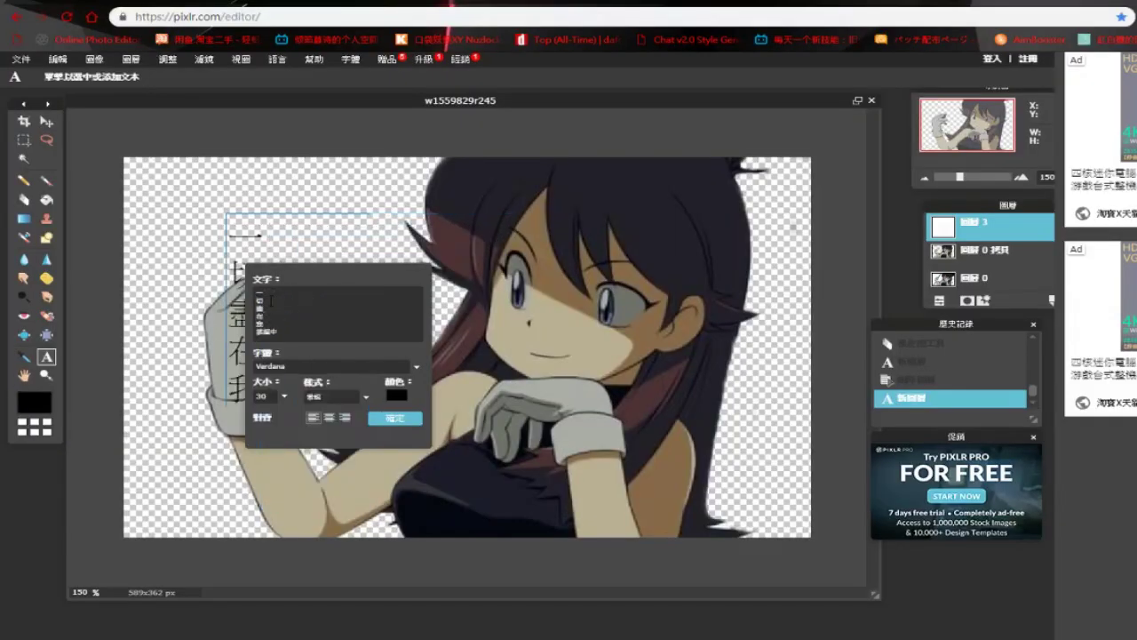
{"action": "key", "text": "Right"}
{"action": "key", "text": "Return"}
{"action": "key", "text": "Right"}
{"action": "key", "text": "Return"}
{"action": "key", "text": "Right"}
{"action": "key", "text": "Return"}
Set the vertical caption's font size to 70 and move it to the image's left edge.
{"action": "key", "text": "BackSpace"}
{"action": "key", "text": "BackSpace"}
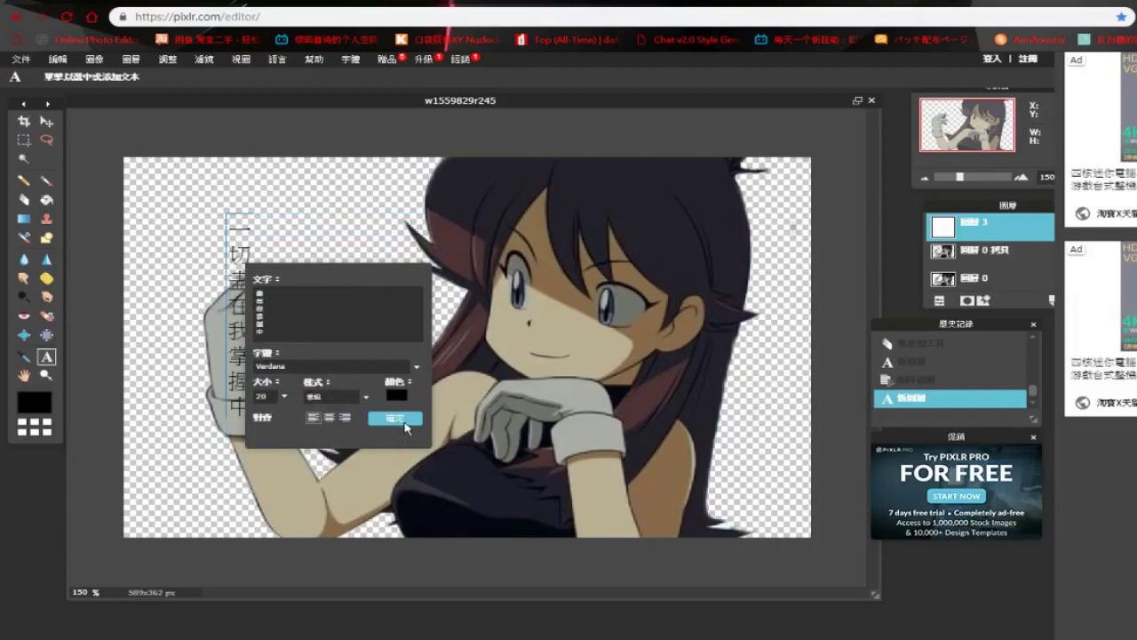
{"action": "type", "text": "200140"}
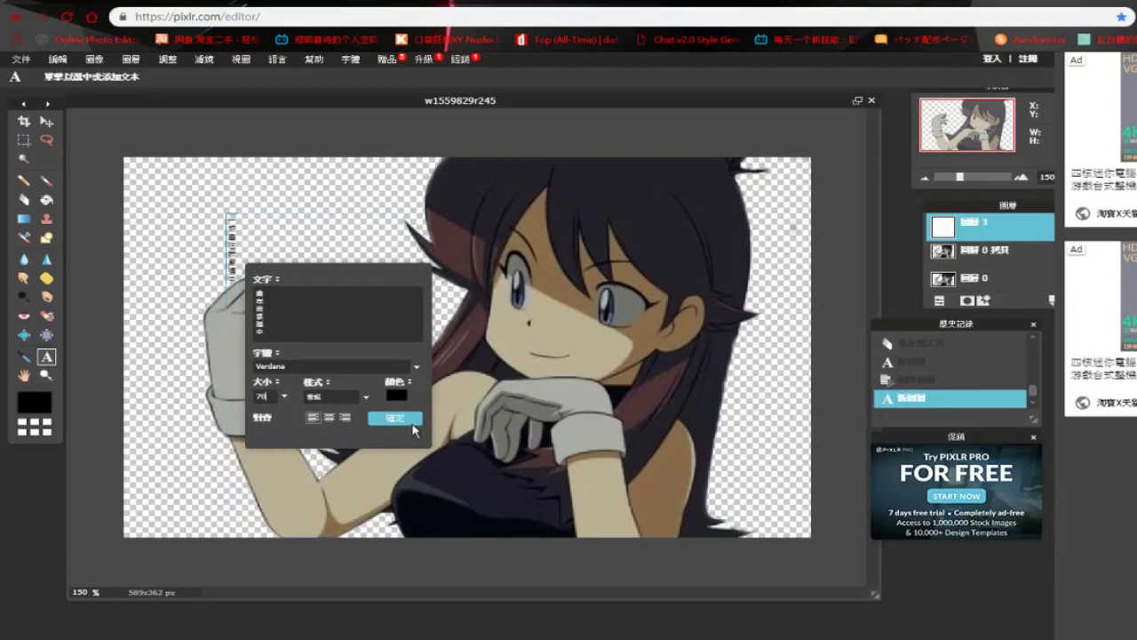
{"action": "left_click", "coordinate": [411, 419]}
{"action": "left_click", "coordinate": [47, 122]}
{"action": "left_click_drag", "start_coordinate": [325, 380], "coordinate": [236, 292]}
Change the caption to the 標楷體 font in bold and move it to the image's right edge.
{"action": "left_click", "coordinate": [46, 357]}
{"action": "left_click", "coordinate": [193, 357]}
{"action": "left_click", "coordinate": [321, 397]}
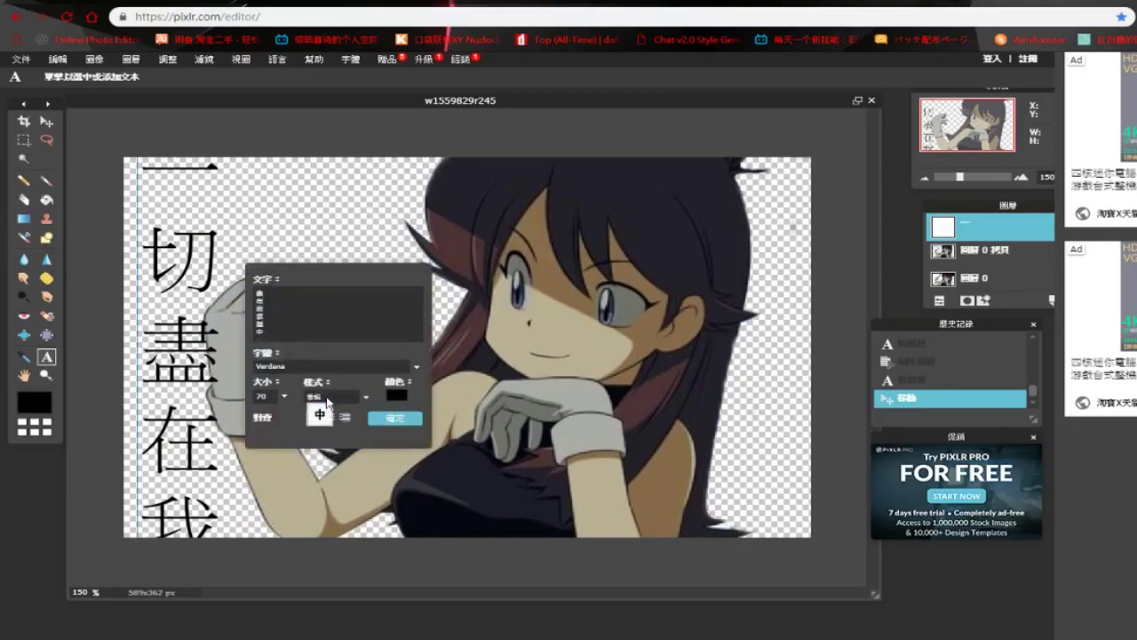
{"action": "left_click", "coordinate": [325, 401]}
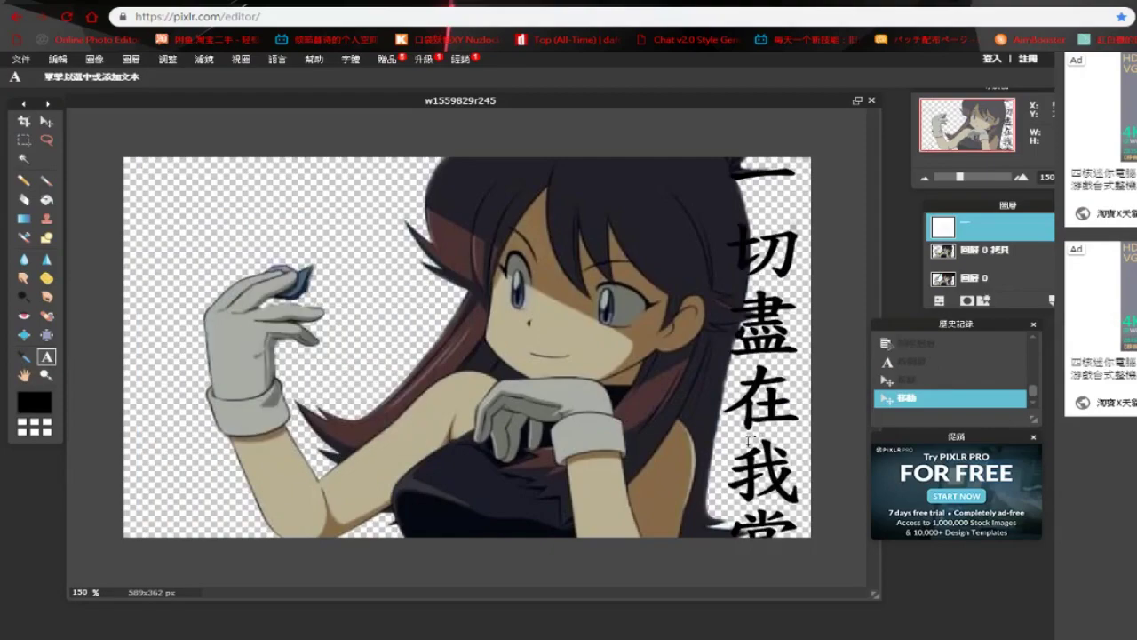
Remove the characters 我掌握中 from the vertical caption, leaving only 一切盡在.
{"action": "left_click", "coordinate": [749, 441]}
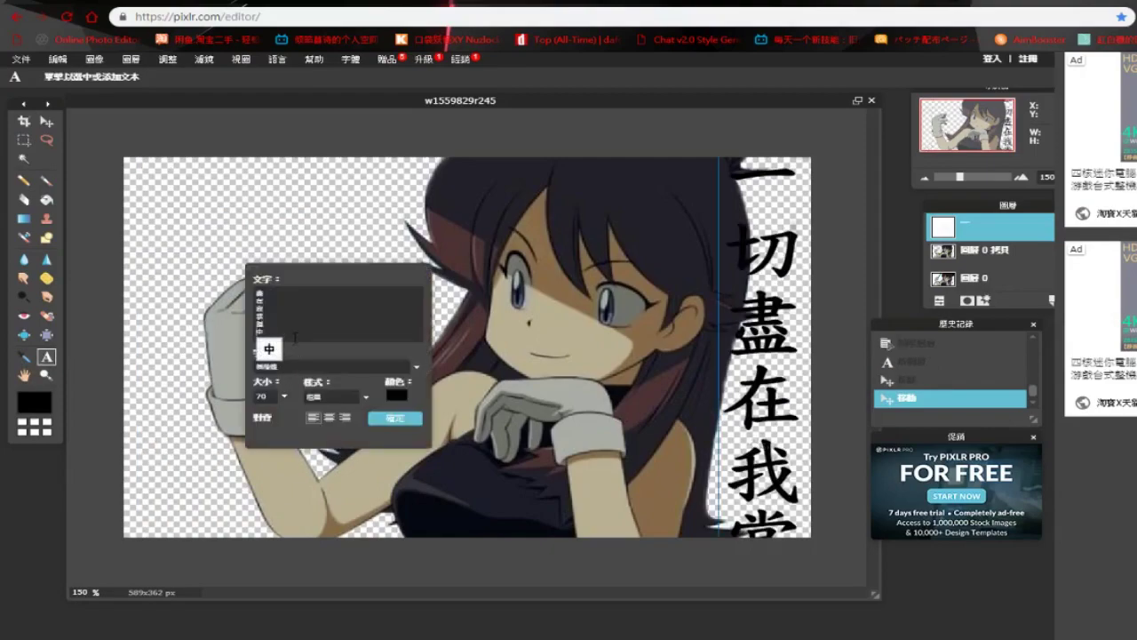
{"action": "key", "text": "BackSpace"}
{"action": "key", "text": "BackSpace"}
{"action": "key", "text": "BackSpace"}
{"action": "key", "text": "BackSpace"}
{"action": "key", "text": "BackSpace"}
{"action": "key", "text": "BackSpace"}
{"action": "key", "text": "BackSpace"}
{"action": "key", "text": "BackSpace"}
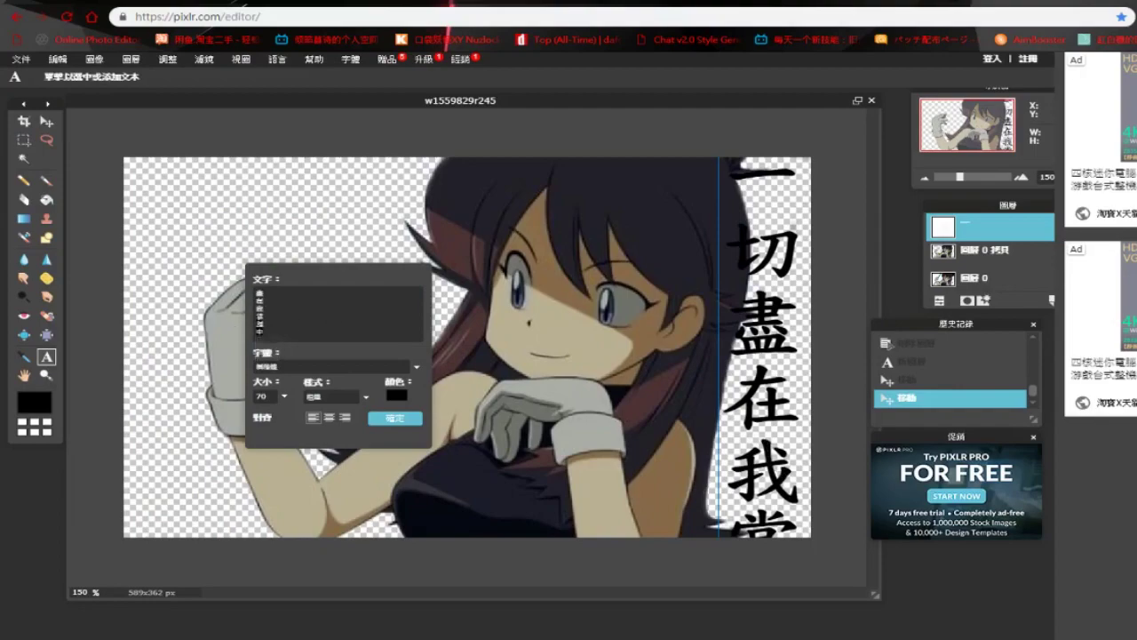
{"action": "left_click", "coordinate": [397, 419]}
Add a second vertical text layer reading 我掌握中 and place it as a lower column beside 一切盡在.
{"action": "left_click", "coordinate": [667, 316]}
{"action": "left_click", "coordinate": [684, 397]}
{"action": "key", "text": "ctrl+v"}
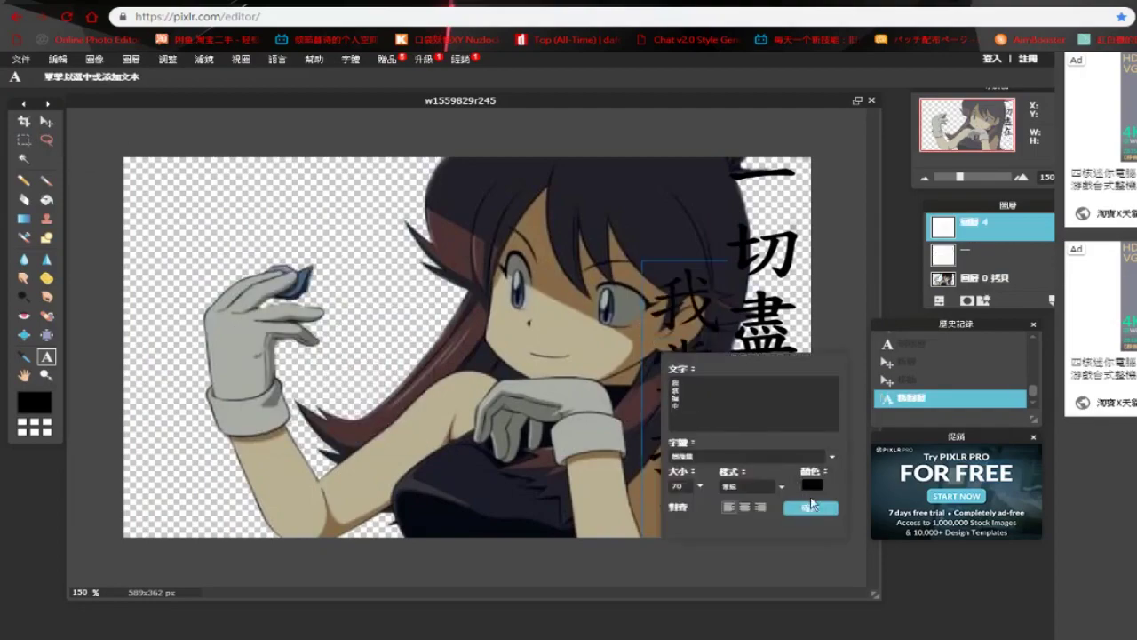
{"action": "left_click", "coordinate": [810, 507]}
{"action": "left_click", "coordinate": [45, 122]}
{"action": "left_click_drag", "start_coordinate": [658, 388], "coordinate": [666, 366]}
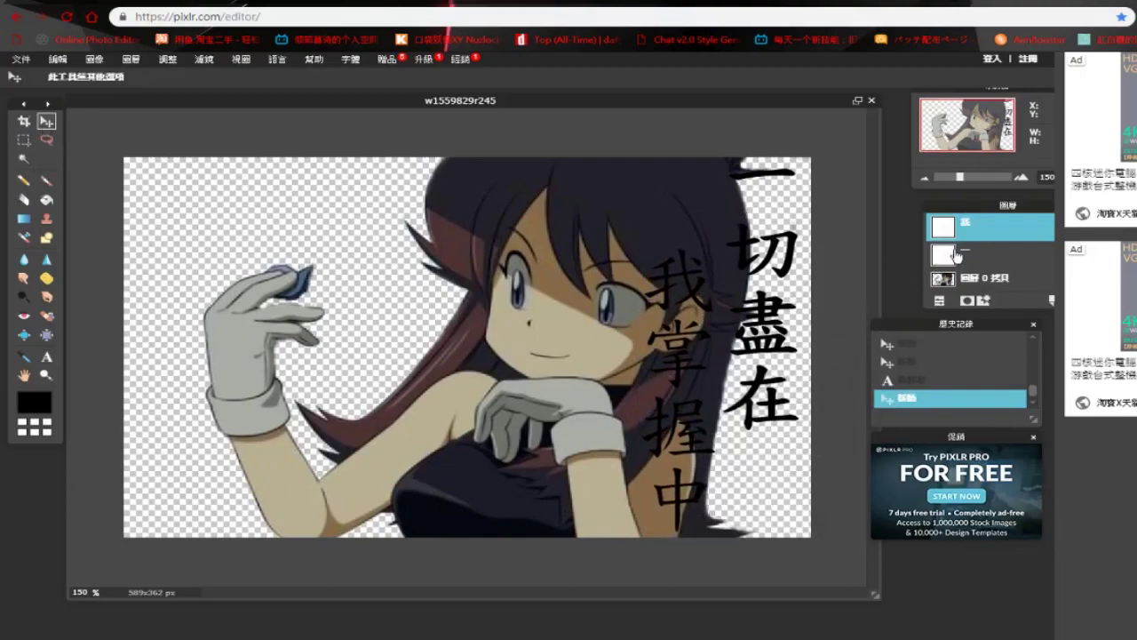
{"action": "key", "text": "t"}
{"action": "left_click", "coordinate": [698, 434]}
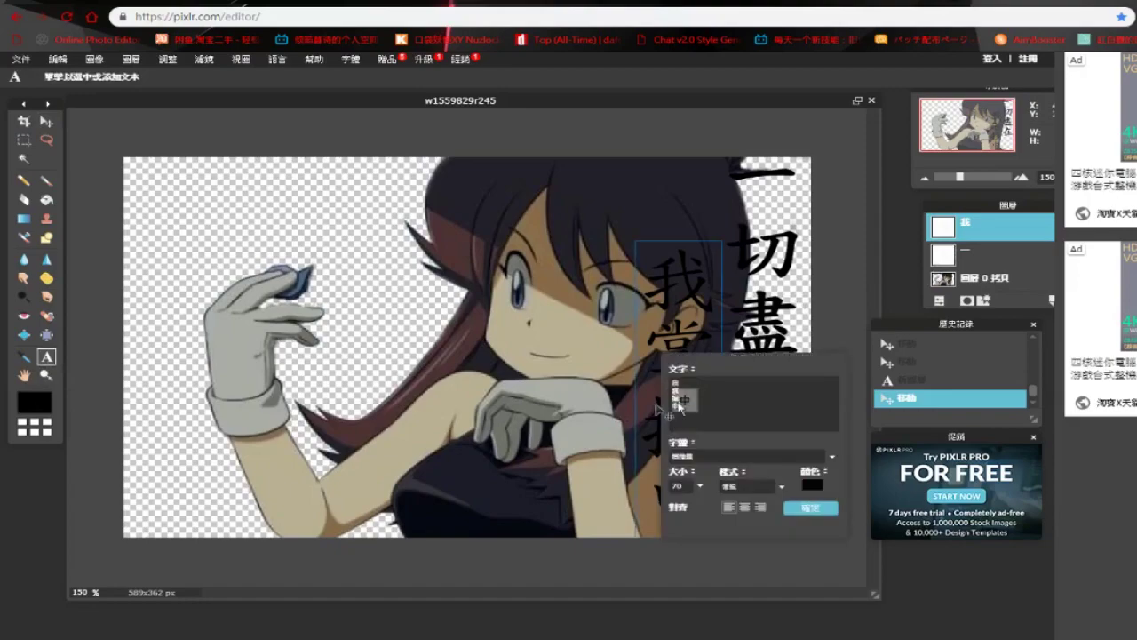
{"action": "left_click", "coordinate": [810, 508]}
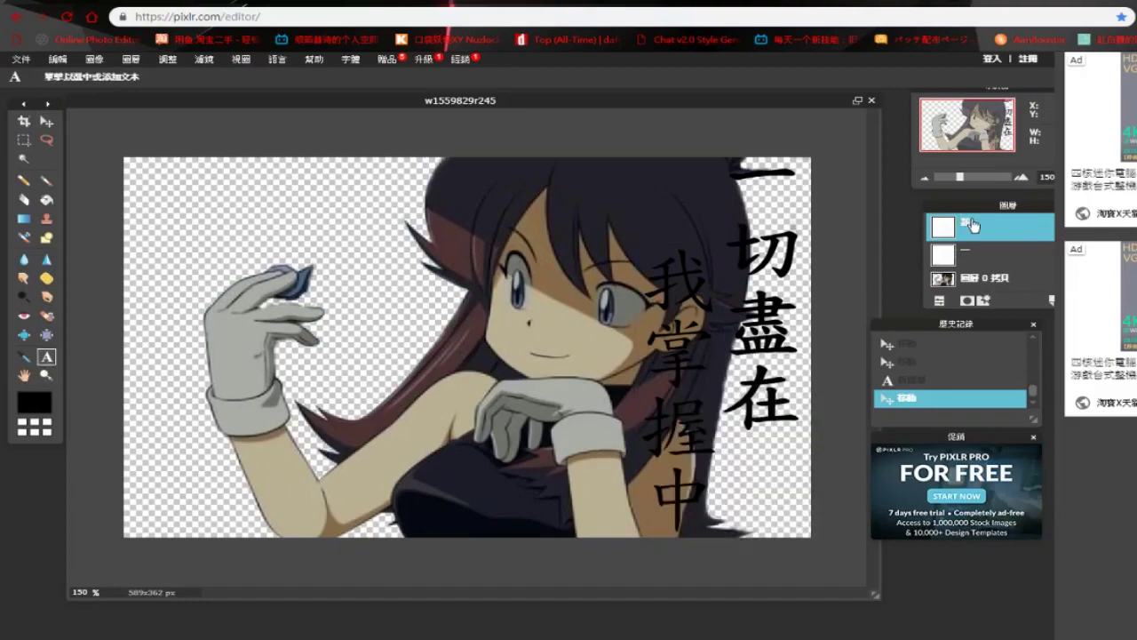
Add an outer glow (外發光) layer style to the 我掌握中 text layer with hardness 10 and a golden-yellow colour.
{"action": "right_click", "coordinate": [973, 226]}
{"action": "left_click", "coordinate": [1022, 242]}
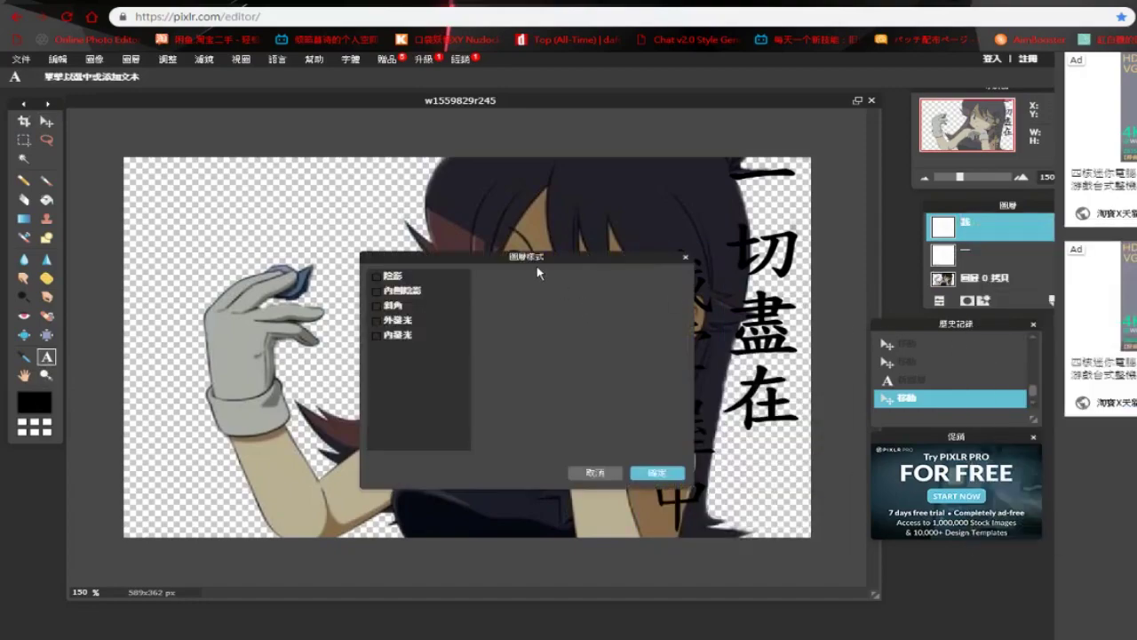
{"action": "left_click_drag", "start_coordinate": [534, 262], "coordinate": [382, 214]}
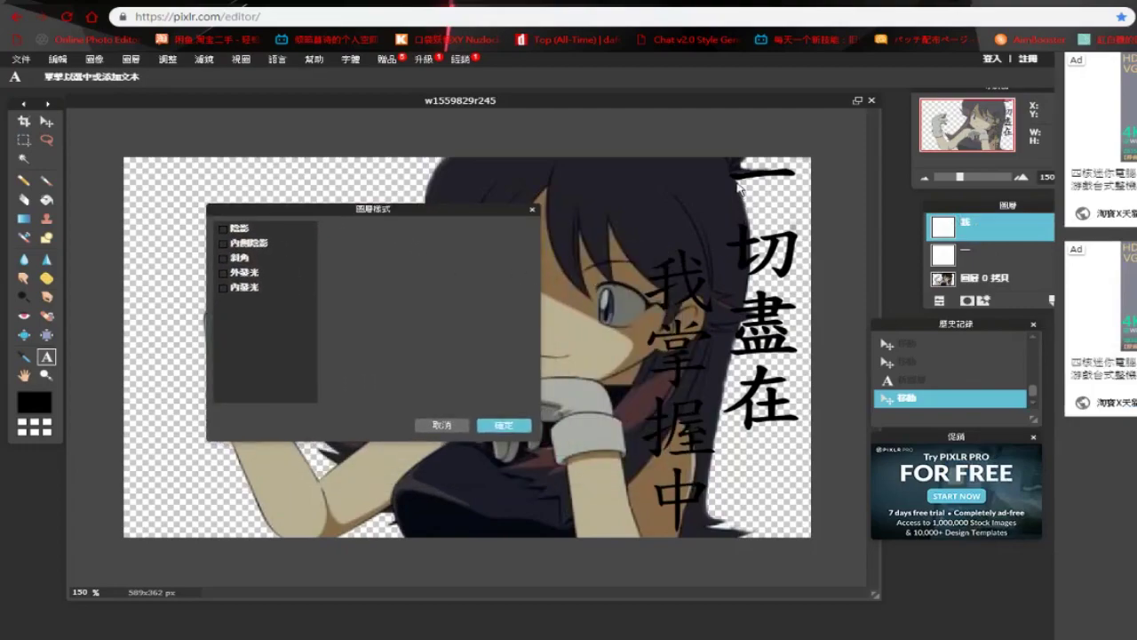
{"action": "left_click", "coordinate": [246, 272]}
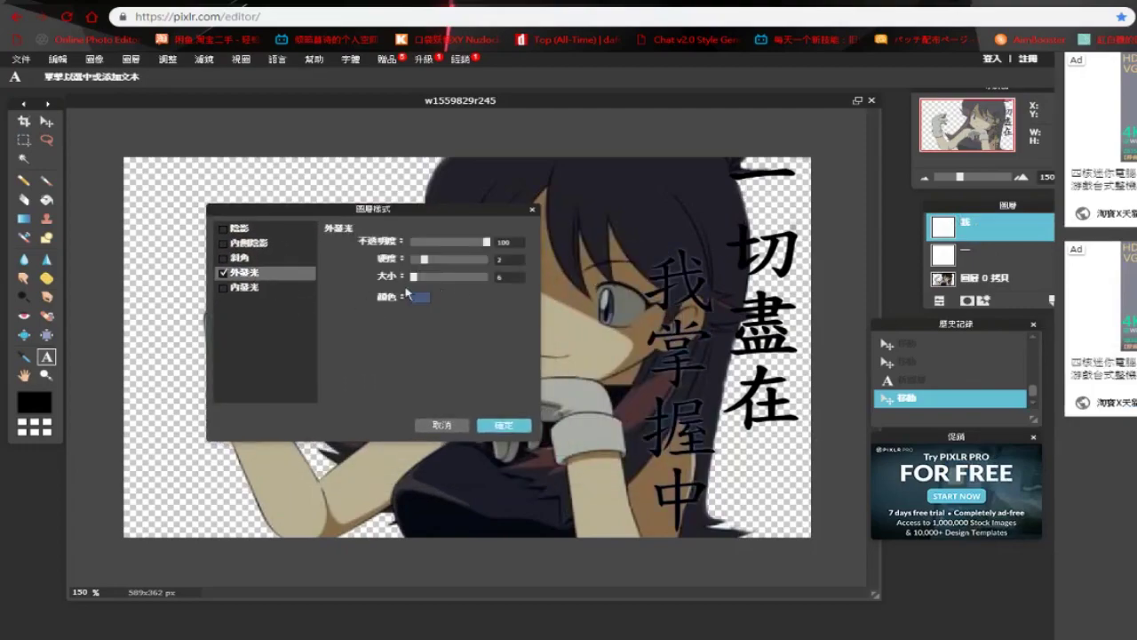
{"action": "left_click_drag", "start_coordinate": [448, 260], "coordinate": [516, 262]}
{"action": "left_click", "coordinate": [428, 297]}
{"action": "left_click_drag", "start_coordinate": [297, 283], "coordinate": [269, 125]}
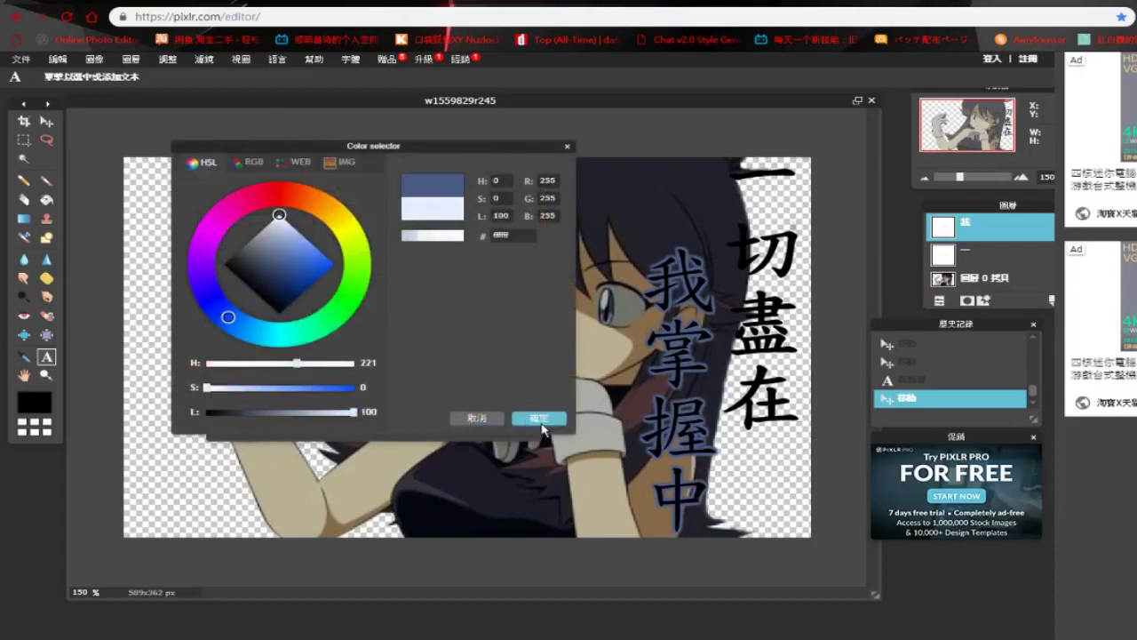
{"action": "left_click", "coordinate": [337, 219]}
{"action": "left_click", "coordinate": [541, 419]}
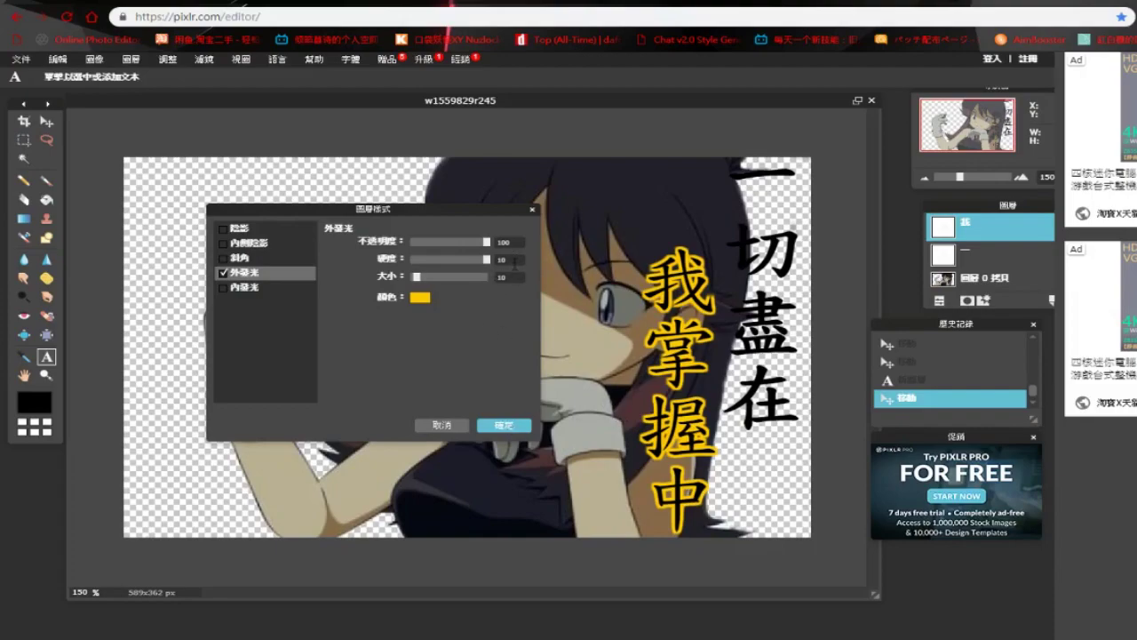
Set the outer glow's size to 4 and apply the layer style.
{"action": "left_click_drag", "start_coordinate": [416, 277], "coordinate": [410, 276]}
{"action": "key", "text": "BackSpace"}
{"action": "type", "text": "4"}
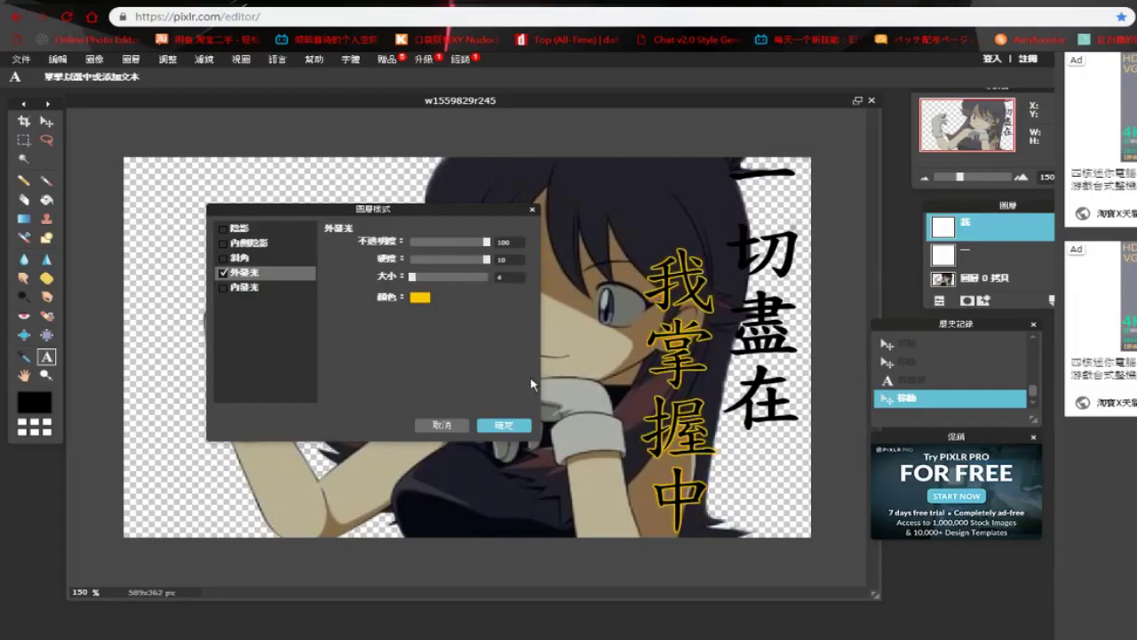
{"action": "left_click", "coordinate": [524, 426]}
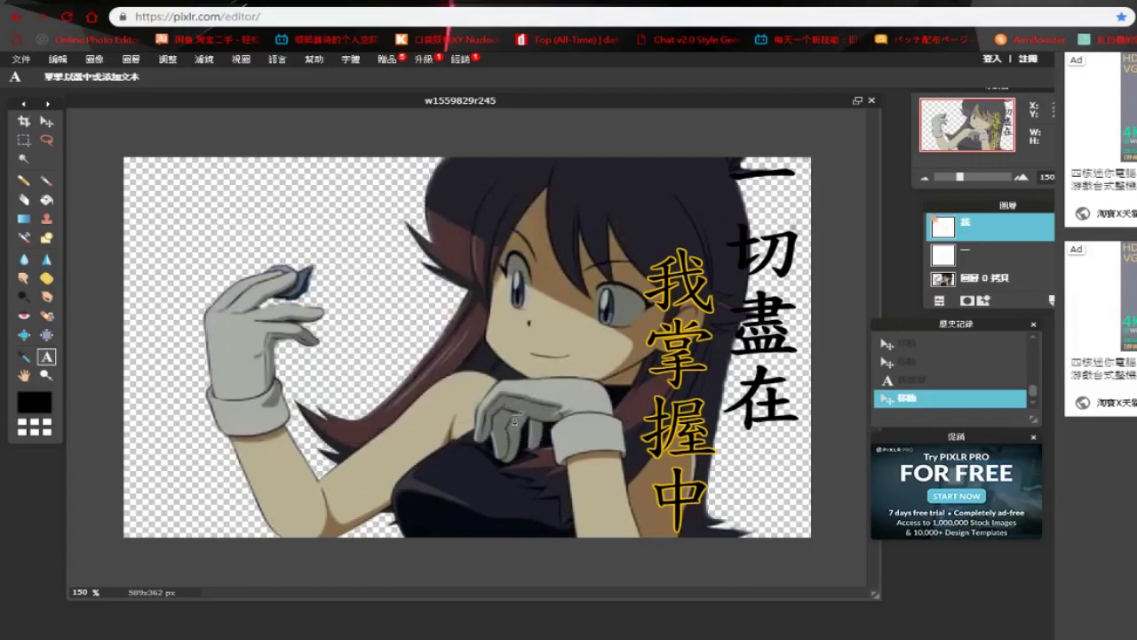
Copy the layer style of the 我掌握中 text layer and paste it onto the 一切盡在 layer.
{"action": "right_click", "coordinate": [979, 237]}
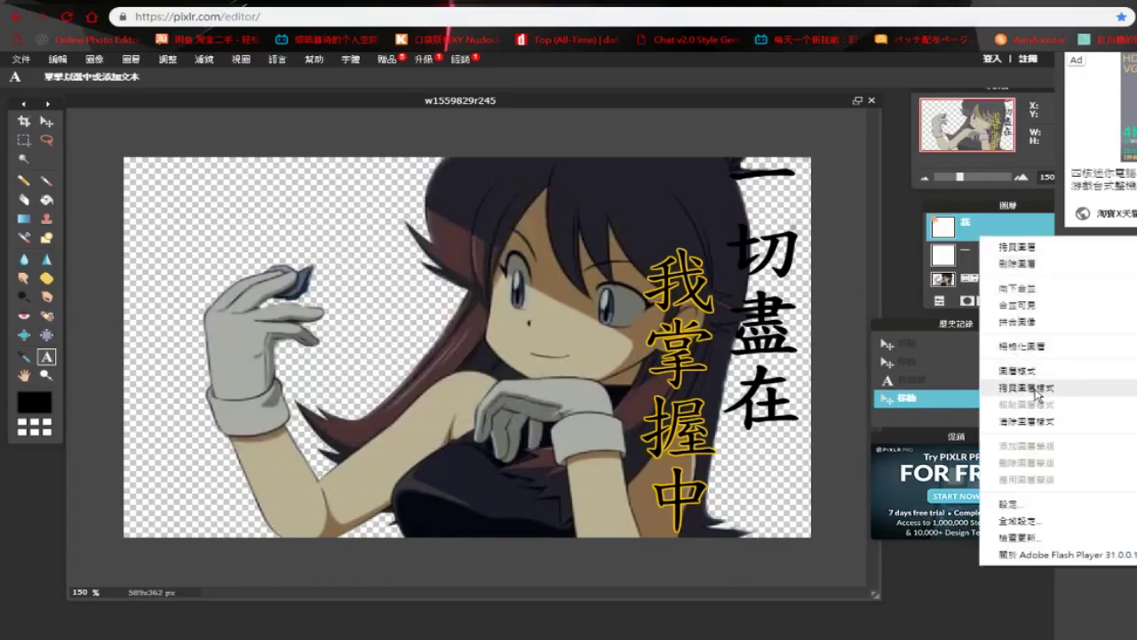
{"action": "left_click", "coordinate": [1030, 388]}
{"action": "right_click", "coordinate": [992, 255]}
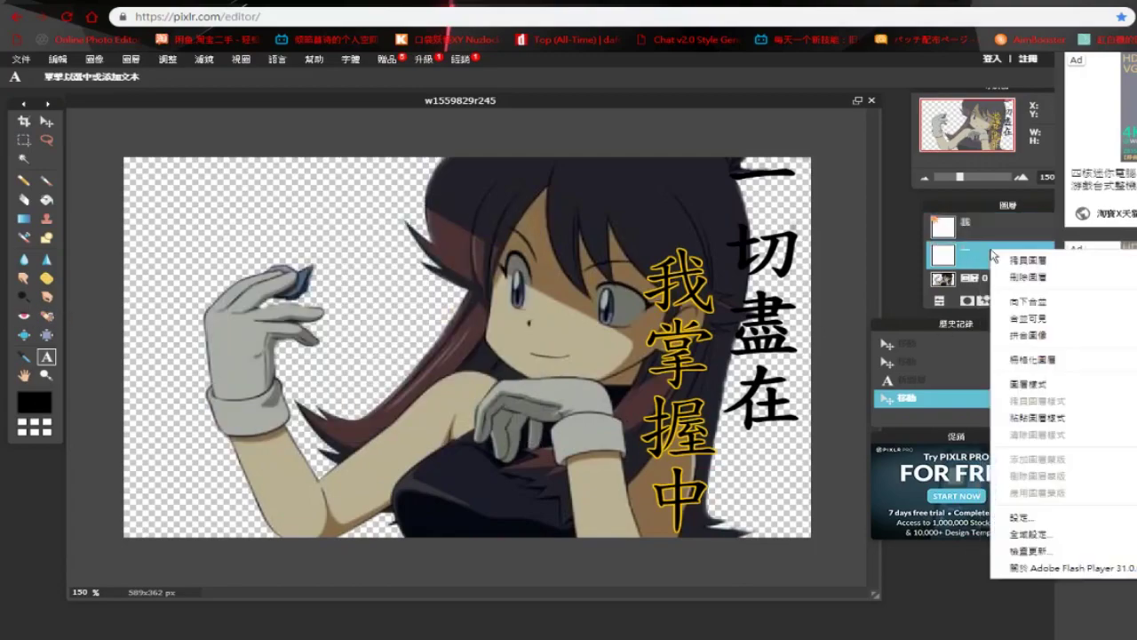
{"action": "left_click", "coordinate": [1048, 417]}
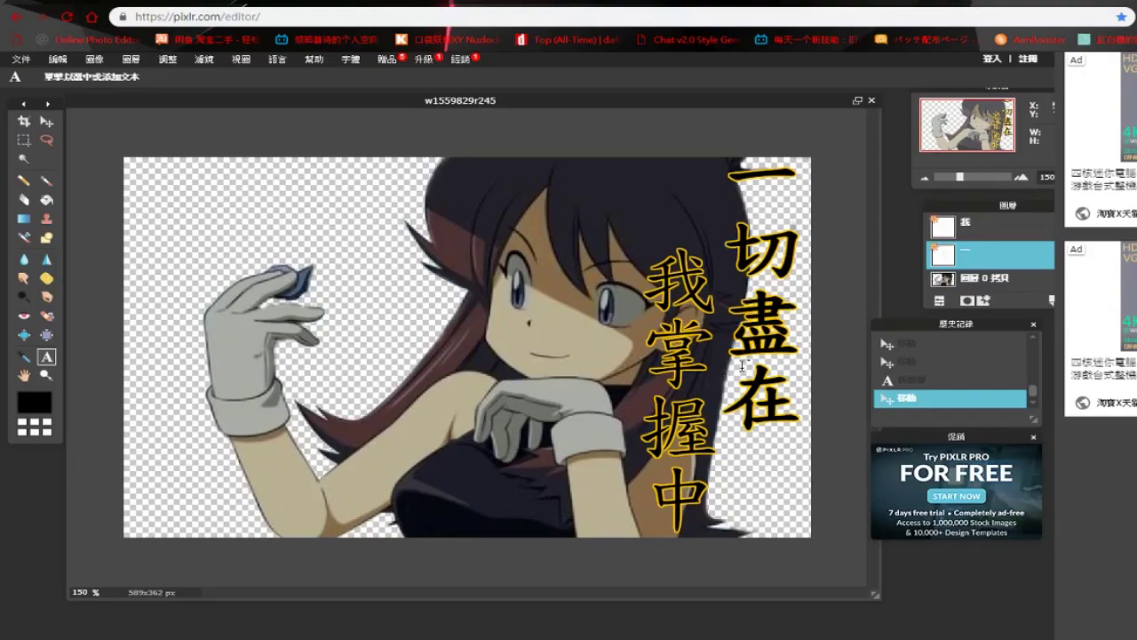
{"action": "left_click", "coordinate": [19, 59]}
{"action": "left_click", "coordinate": [53, 126]}
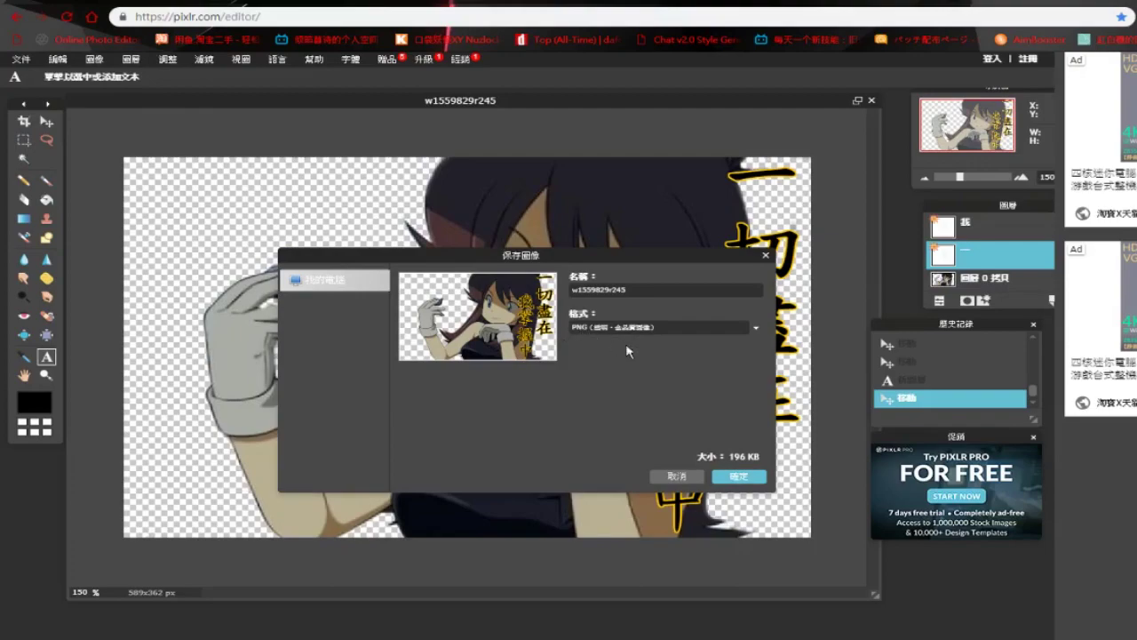
{"action": "left_click", "coordinate": [743, 477]}
{"action": "key", "text": "Return"}
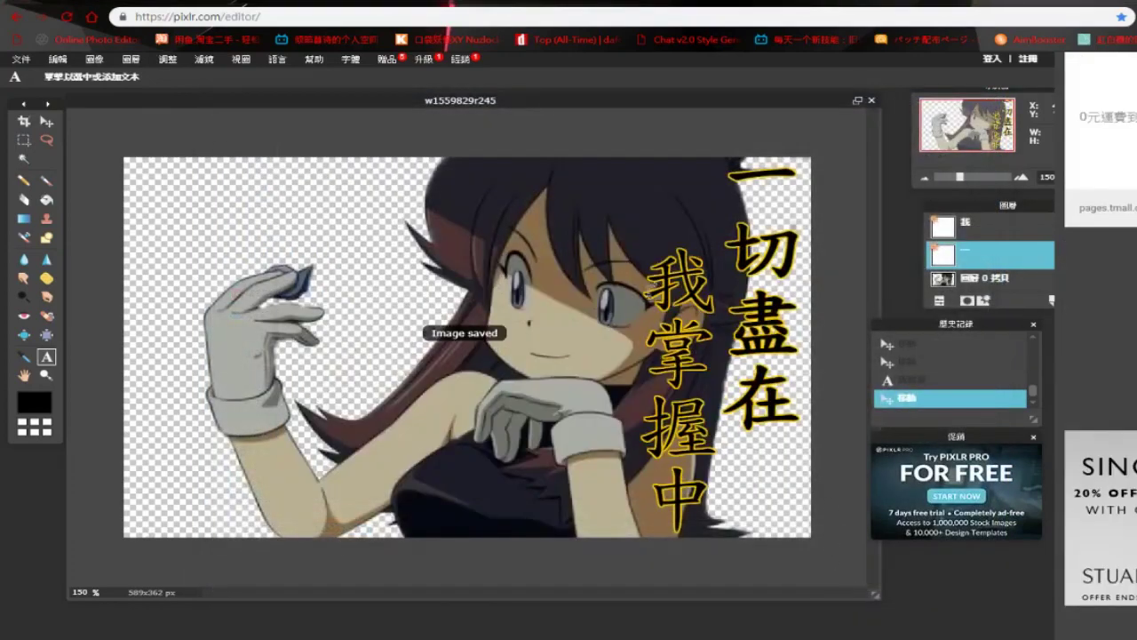
Save a layered PXD copy of the image as w1559829r245 in the 訂閱GameLifeHKStudio folder.
{"action": "left_click", "coordinate": [21, 59]}
{"action": "left_click", "coordinate": [62, 127]}
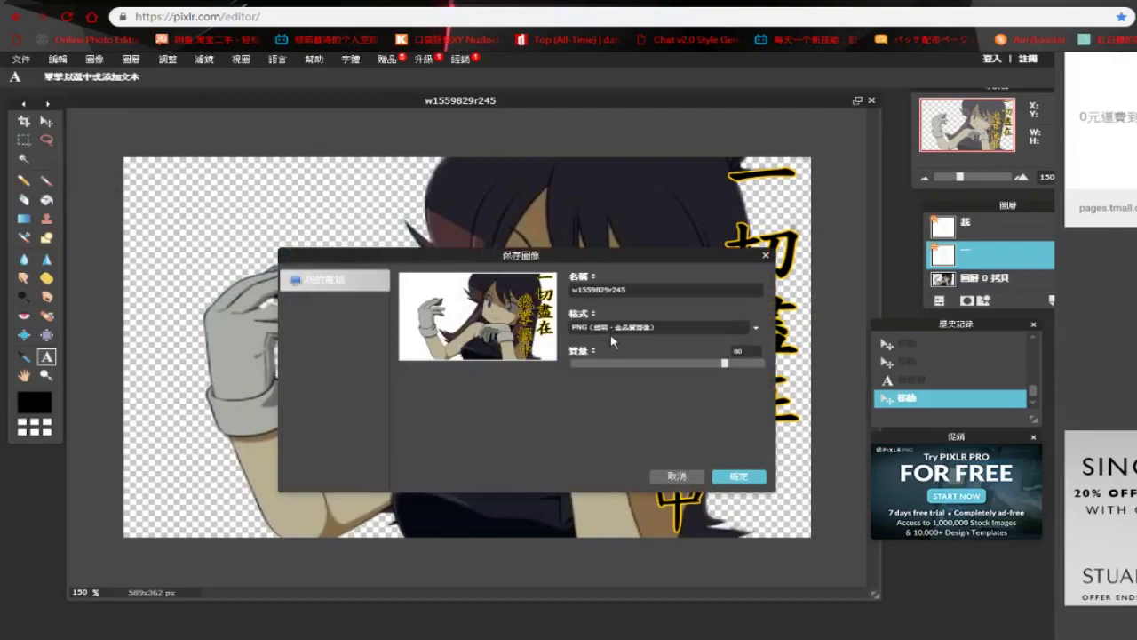
{"action": "left_click", "coordinate": [662, 327]}
{"action": "left_click", "coordinate": [622, 394]}
{"action": "left_click", "coordinate": [737, 477]}
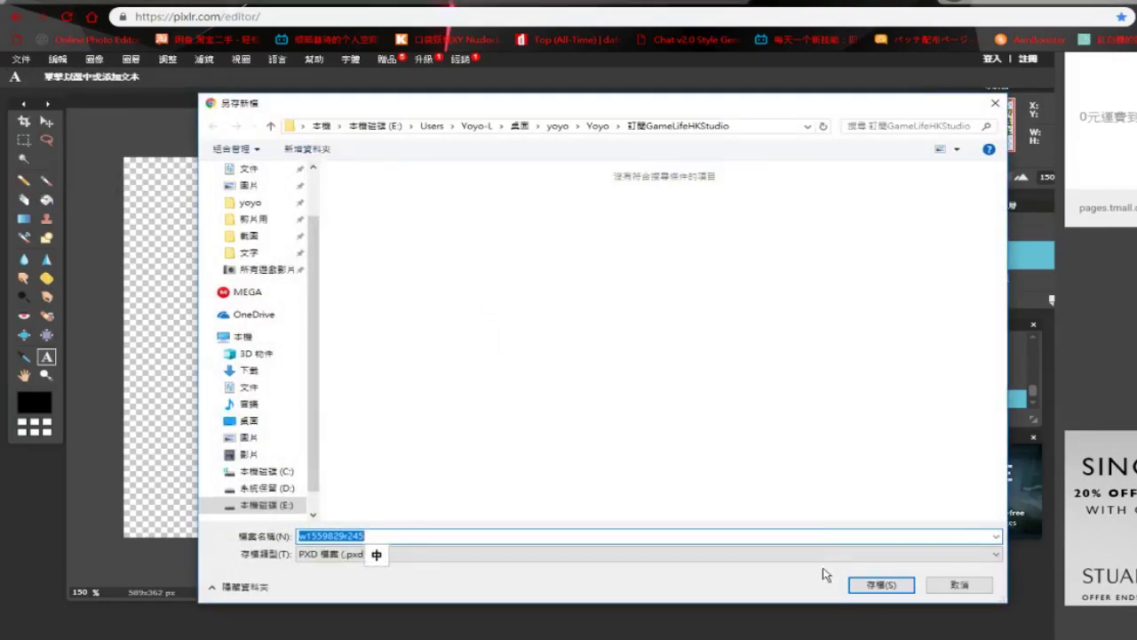
{"action": "left_click", "coordinate": [879, 588]}
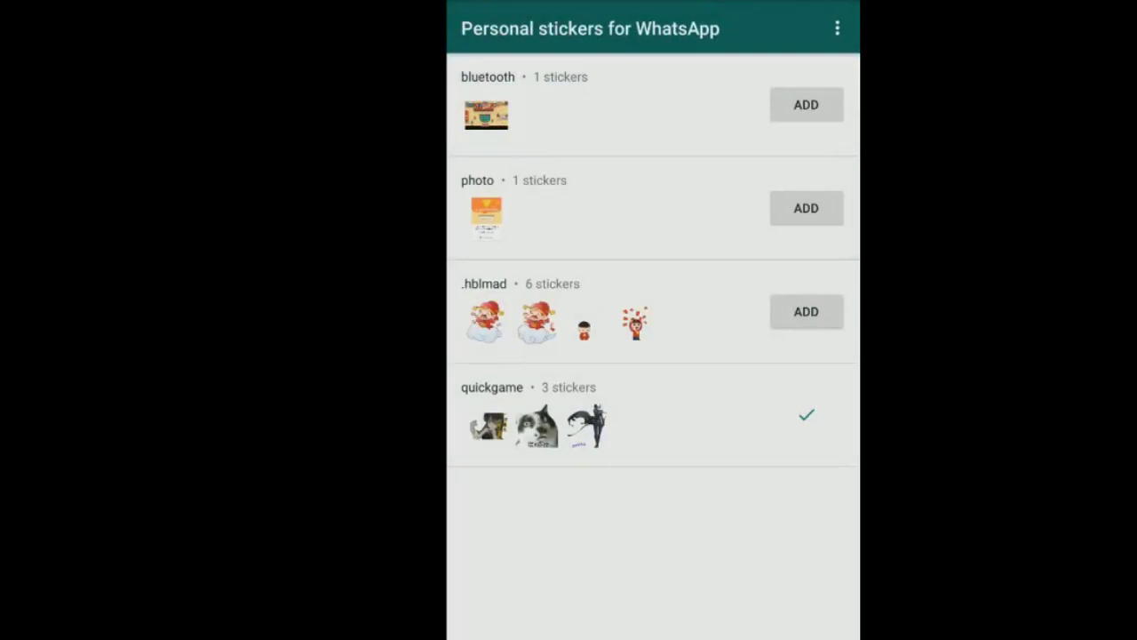
Switch to the Personal stickers for WhatsApp app and view the stickers in the quickgame pack.
{"action": "left_click", "coordinate": [533, 418]}
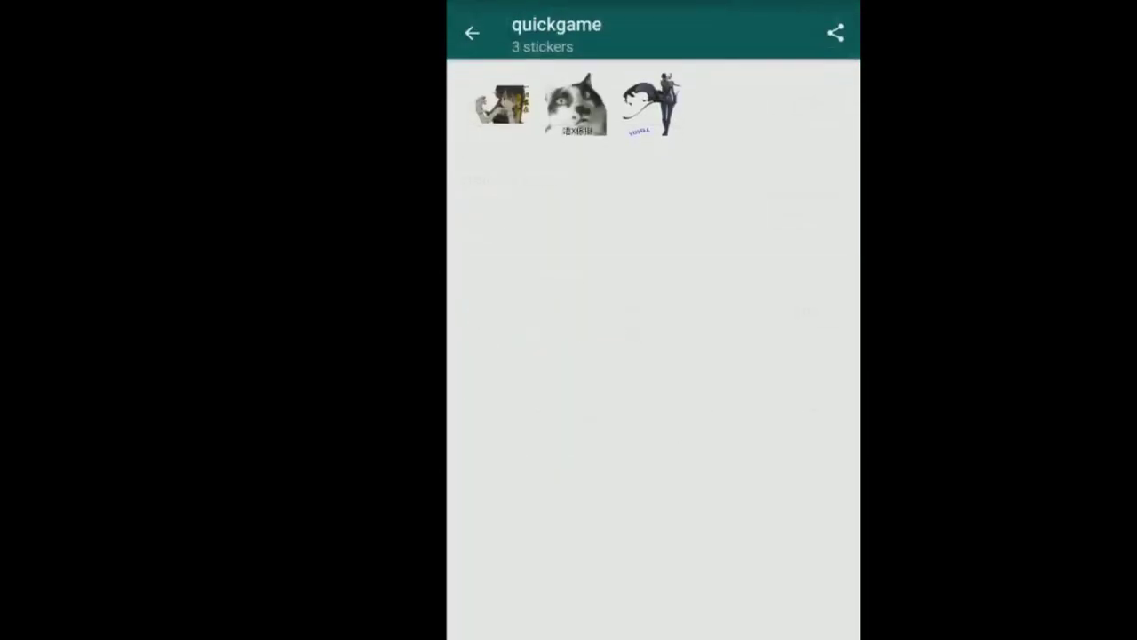
{"action": "left_click", "coordinate": [472, 27]}
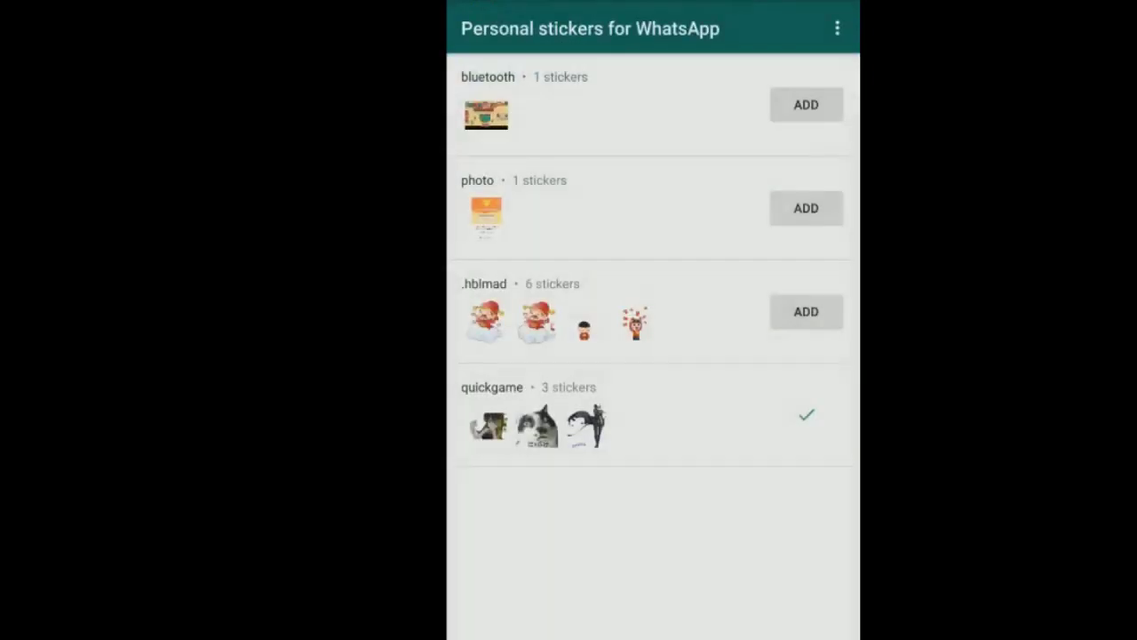
{"action": "left_click", "coordinate": [533, 414]}
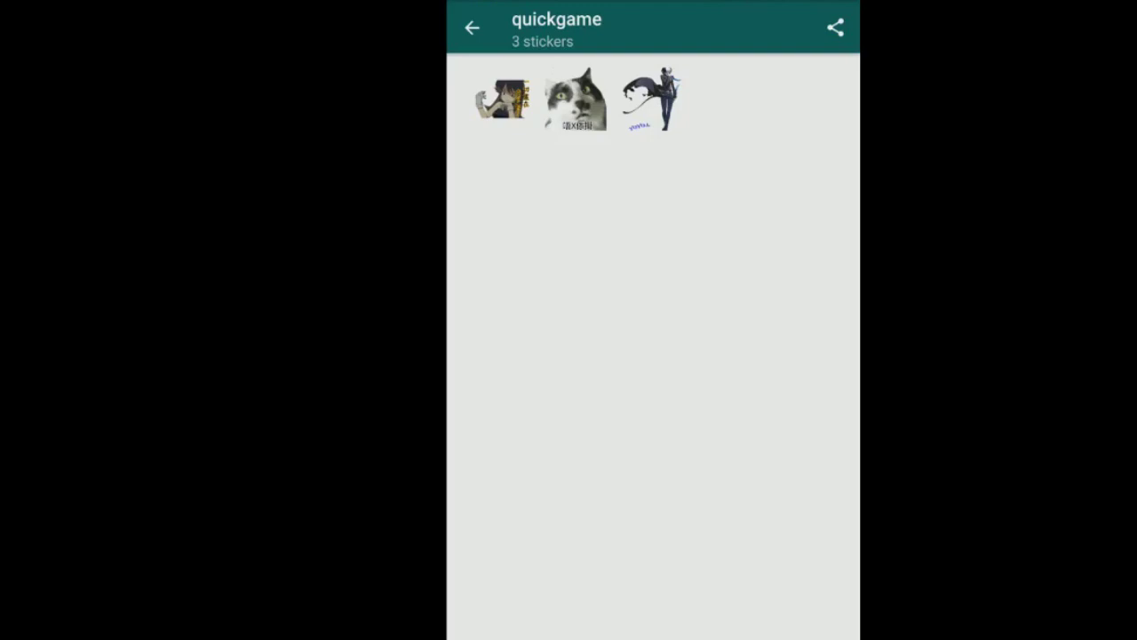
{"action": "key", "text": "Escape"}
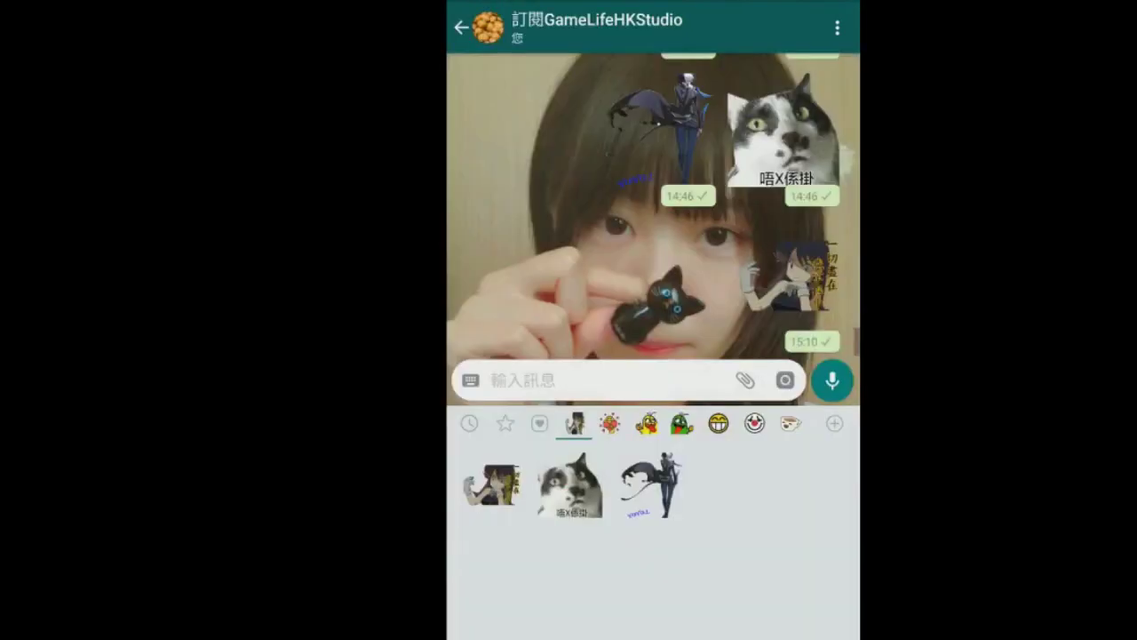
In the WhatsApp chat, send the three custom stickers, resend the 一切盡在我掌握中 one, and view the details of that sent sticker.
{"action": "left_click", "coordinate": [789, 275]}
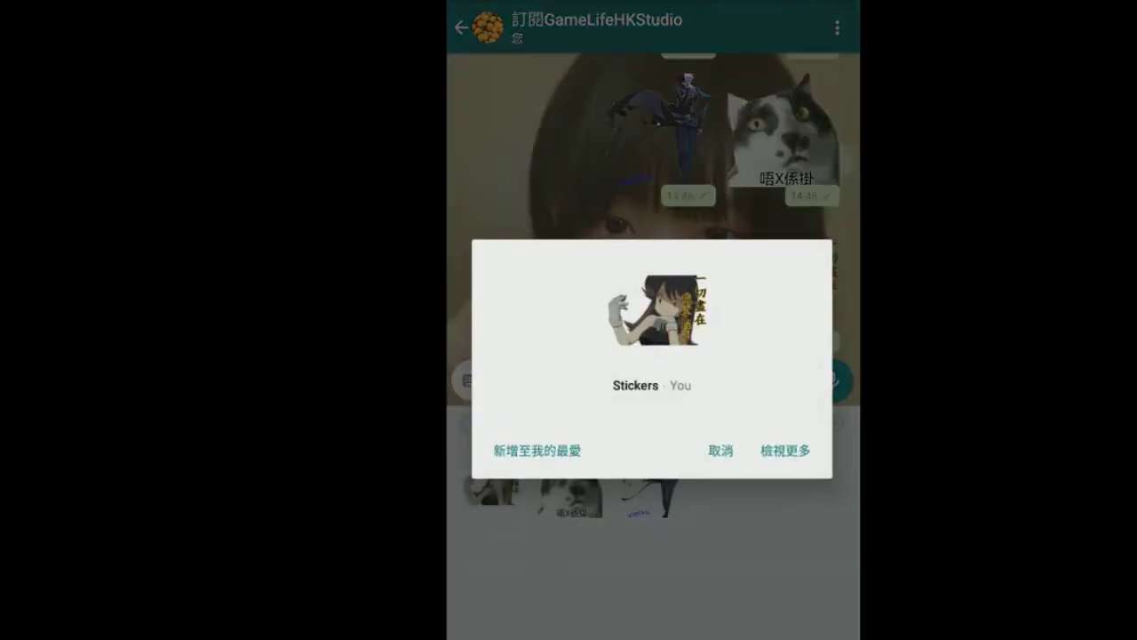
{"action": "left_click", "coordinate": [720, 451]}
{"action": "left_click", "coordinate": [491, 484]}
{"action": "left_click", "coordinate": [570, 485]}
{"action": "left_click", "coordinate": [651, 485]}
{"action": "left_click", "coordinate": [490, 484]}
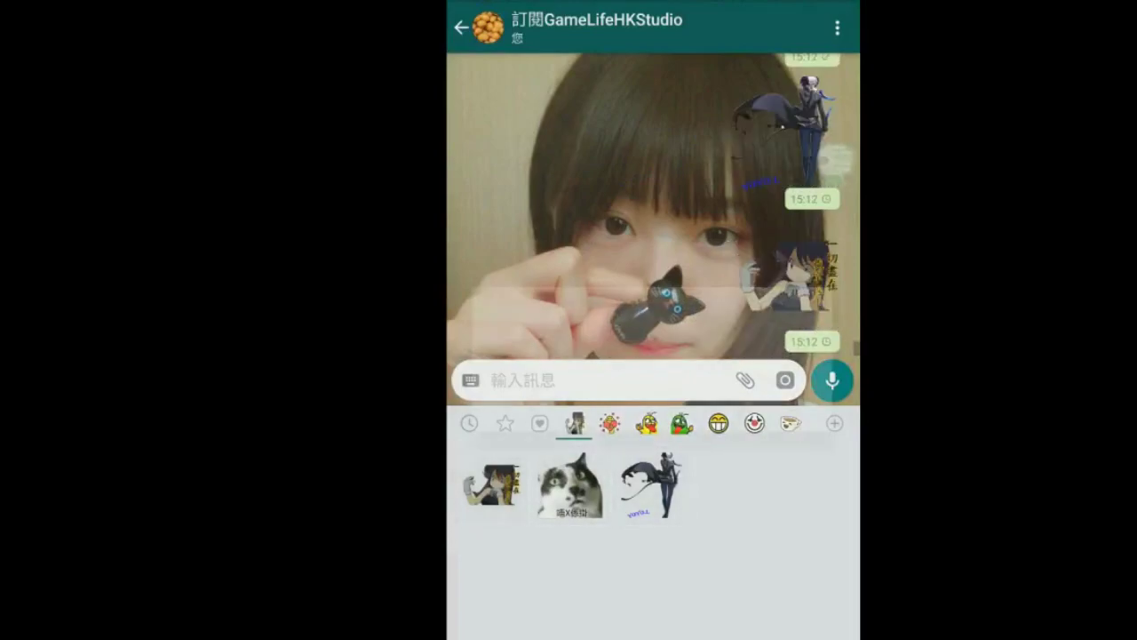
{"action": "left_click", "coordinate": [789, 275]}
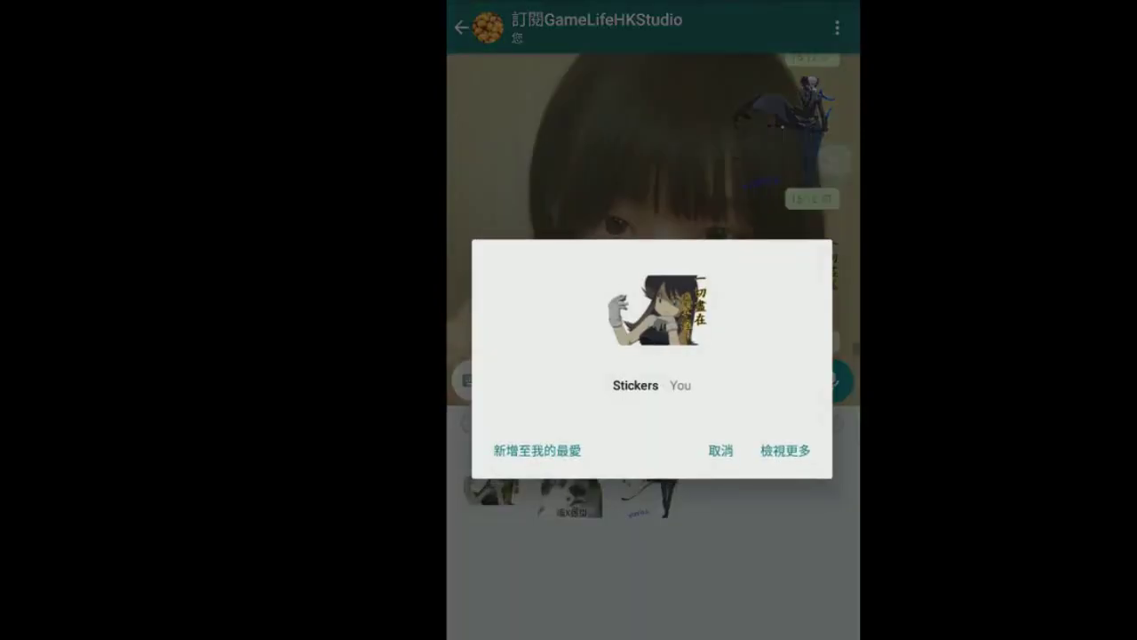